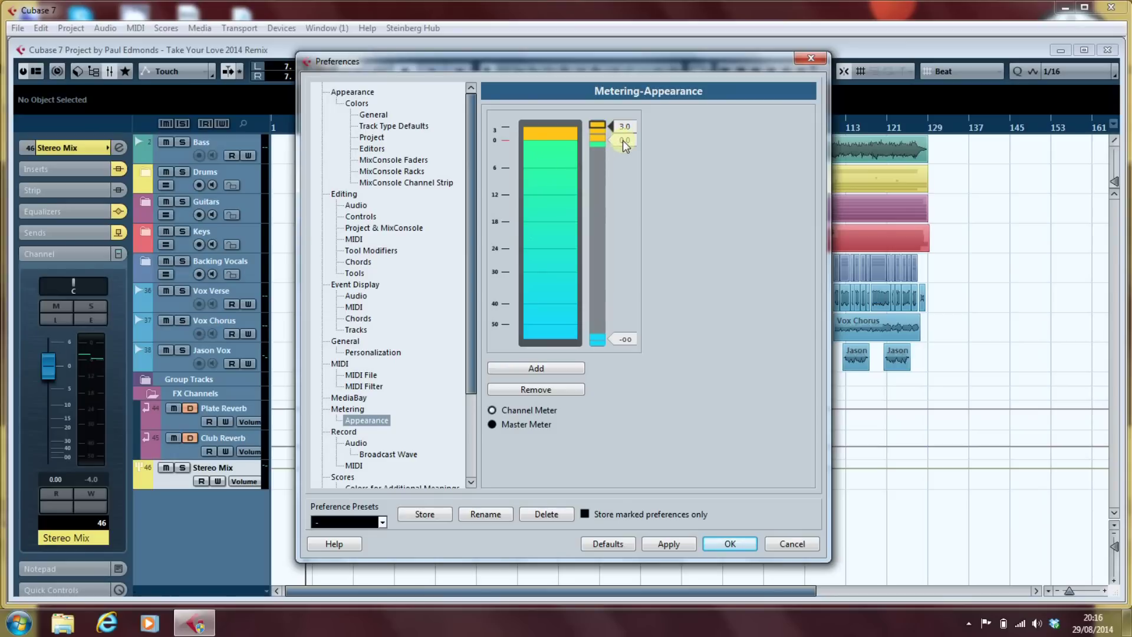
# Step: Lower the channel meter's 0.0 colour marker to -18.0, compare with the Master Meter, then return
pyautogui.moveTo(623, 141); pyautogui.dragTo(635, 222)
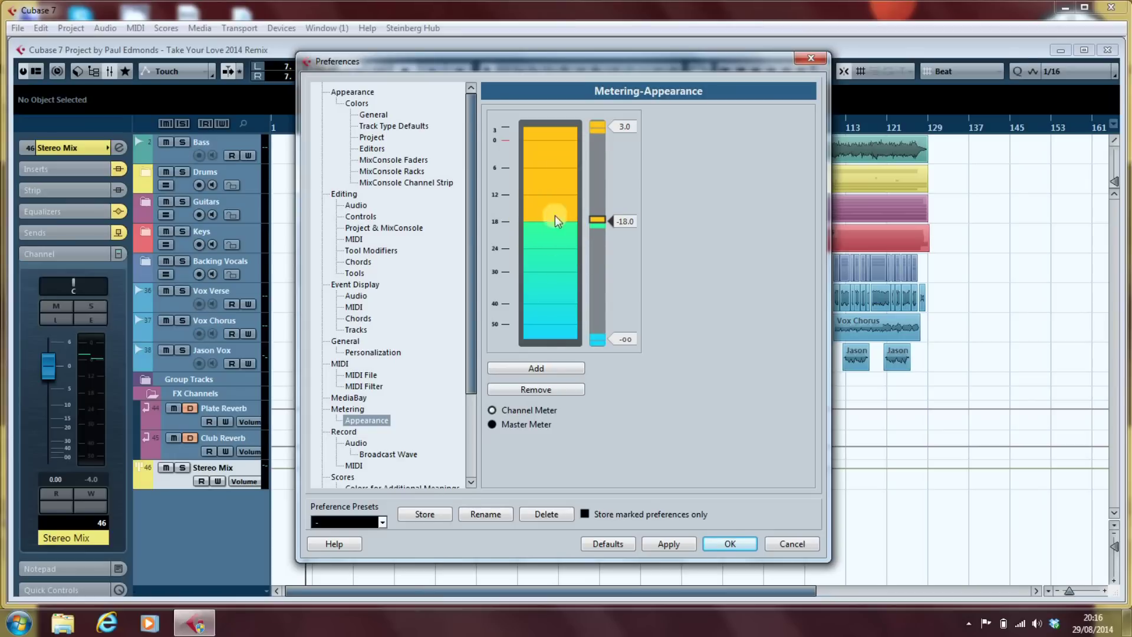
pyautogui.click(491, 424)
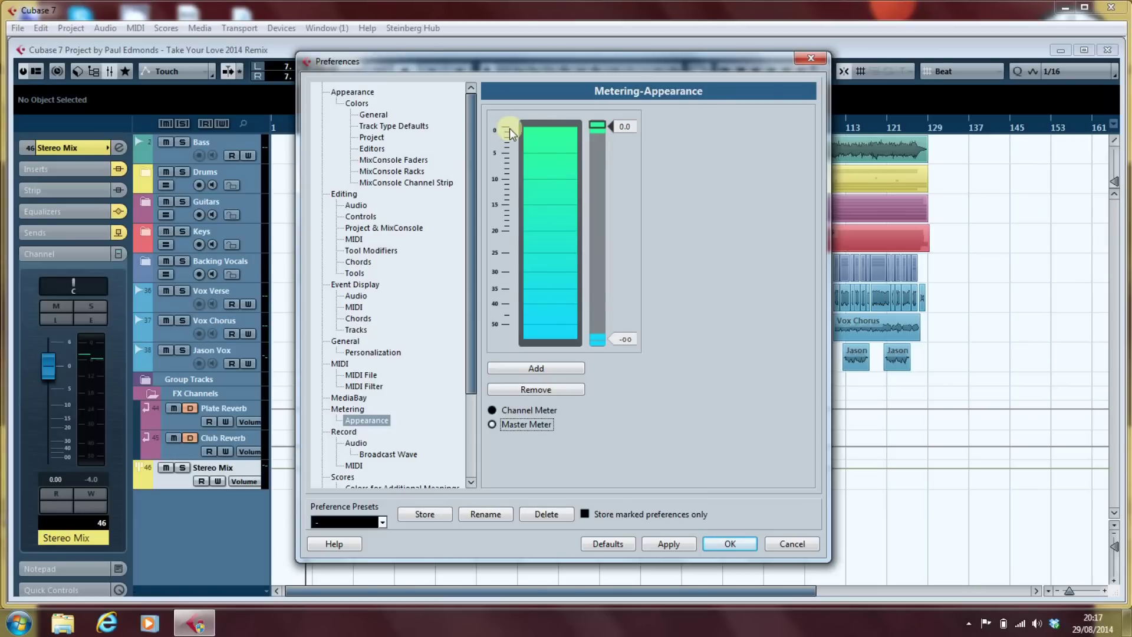
pyautogui.click(491, 411)
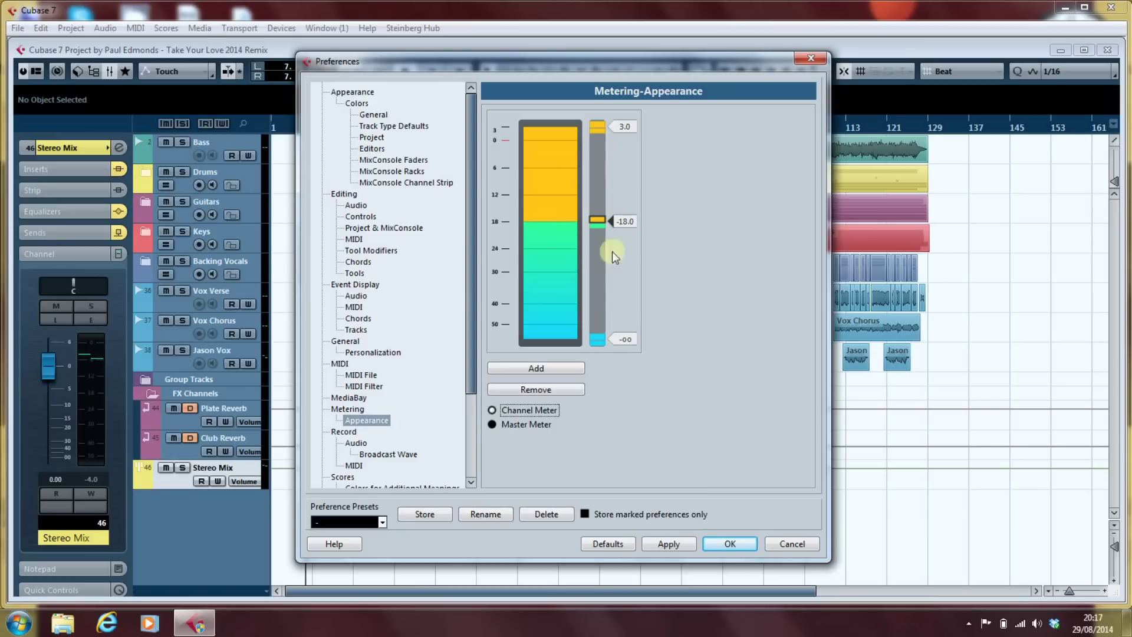
# Step: Recolour the channel meter's bottom -oo point pure green with red 0 and blue 0
pyautogui.doubleClick(598, 335)
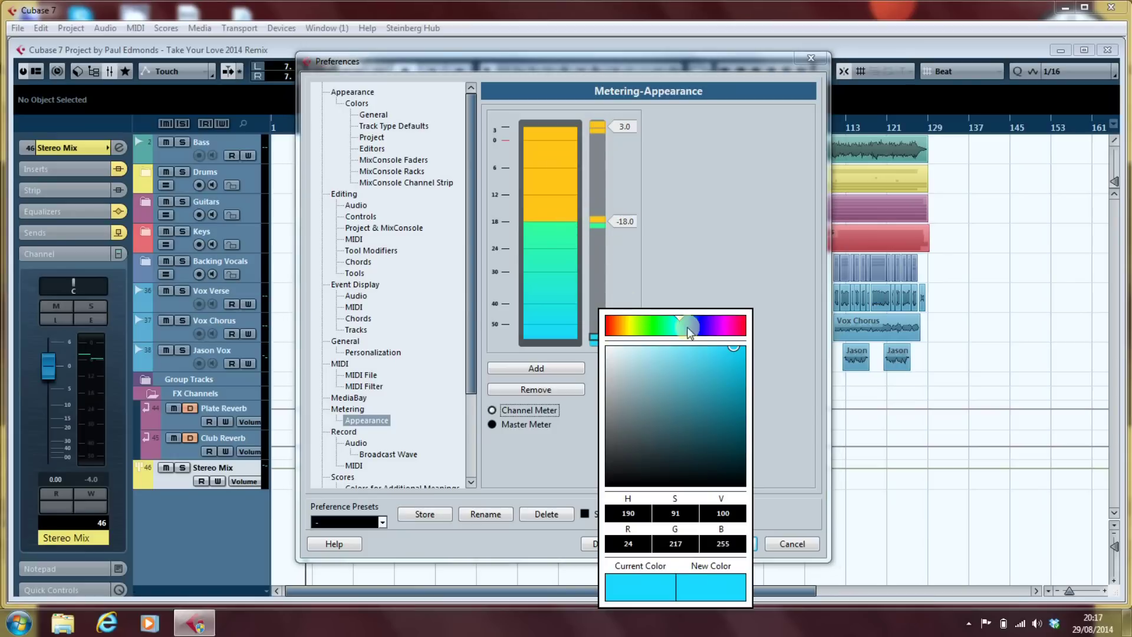
pyautogui.moveTo(682, 316); pyautogui.dragTo(650, 320)
pyautogui.click(627, 543)
pyautogui.write('0')
pyautogui.press('Return')
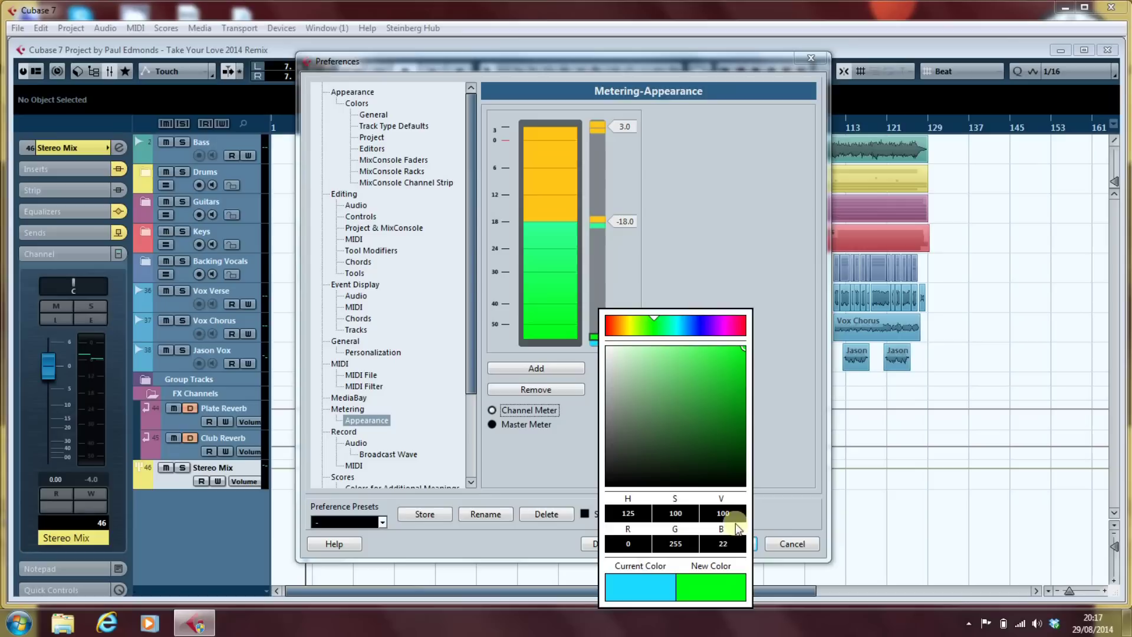
pyautogui.write('0')
pyautogui.press('Return')
pyautogui.click(781, 461)
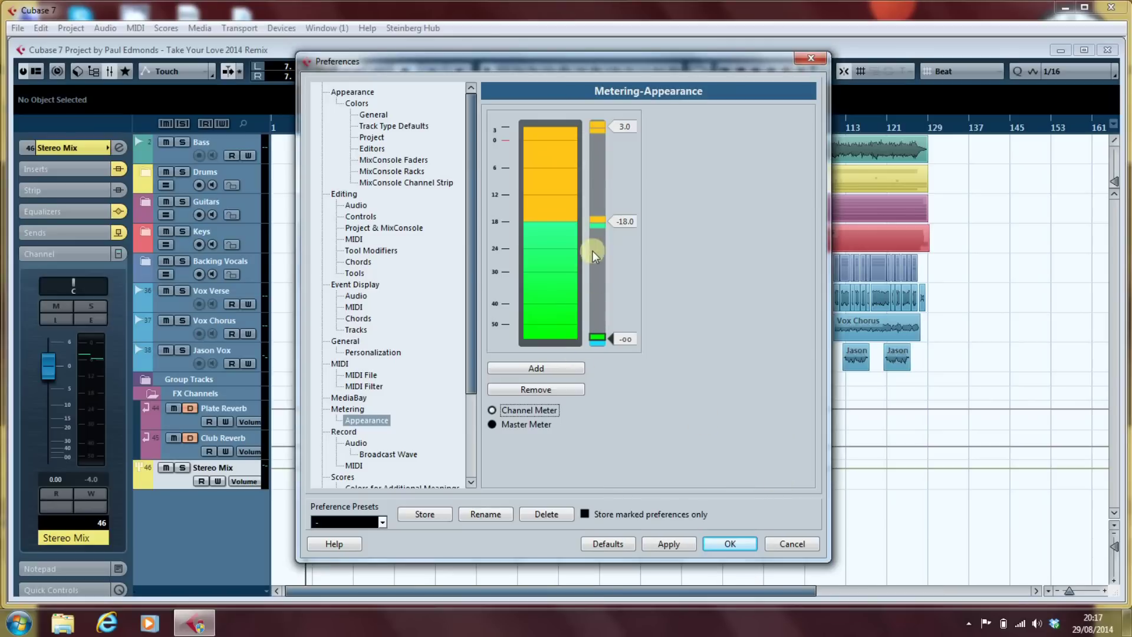
# Step: Make the -18.0 colour point pure green, setting red and blue to 0
pyautogui.doubleClick(597, 230)
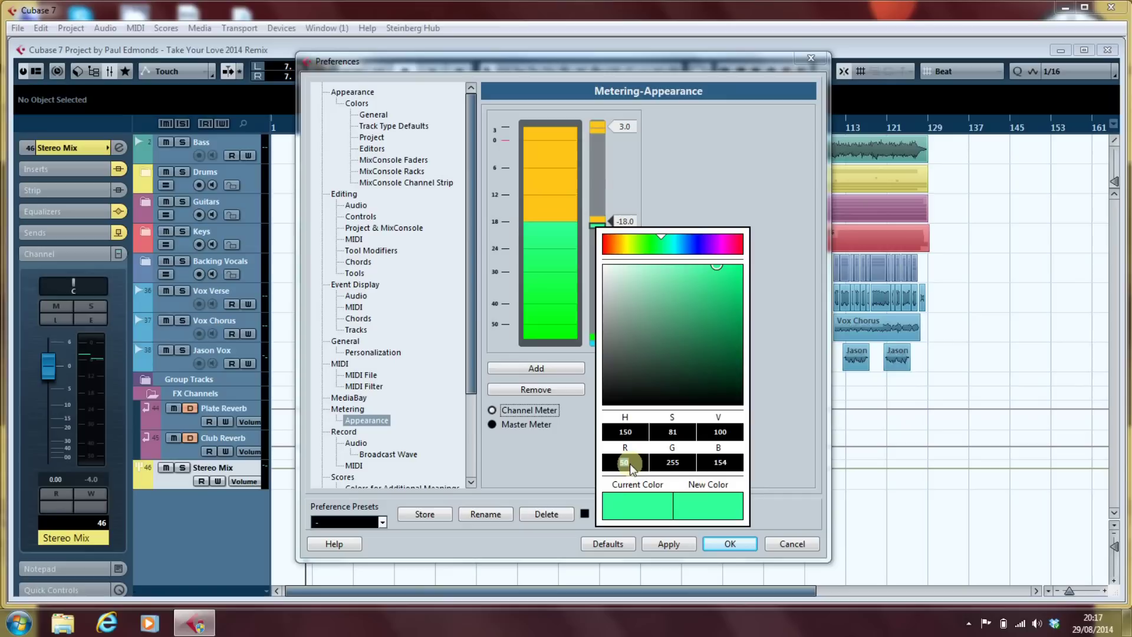
pyautogui.write('0')
pyautogui.click(672, 463)
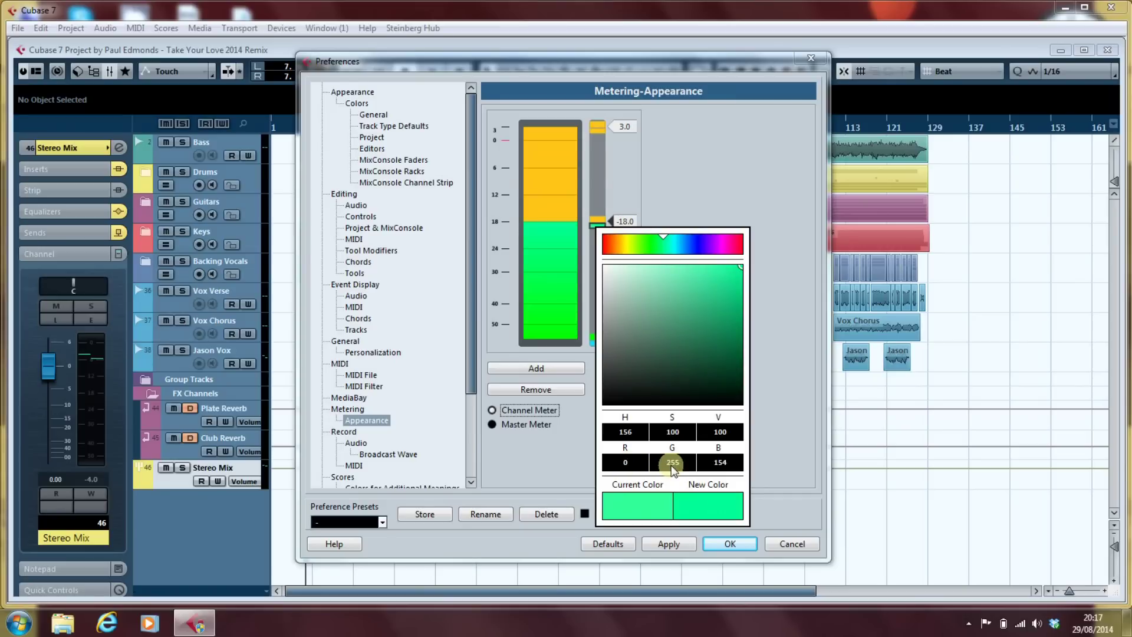
pyautogui.click(719, 464)
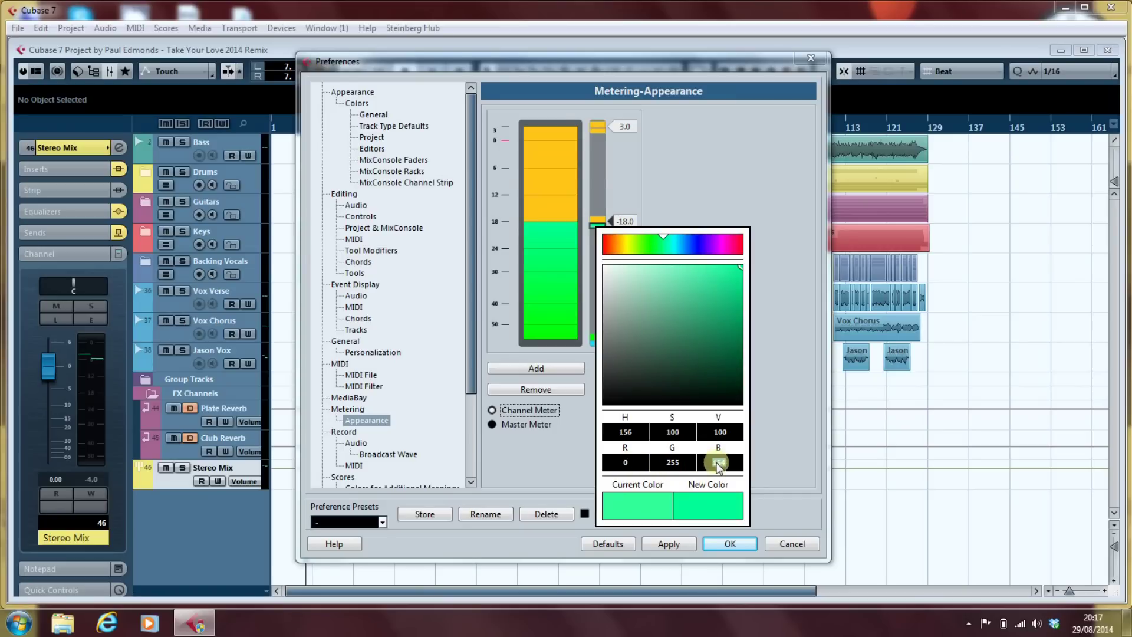
pyautogui.write('0')
pyautogui.press('Return')
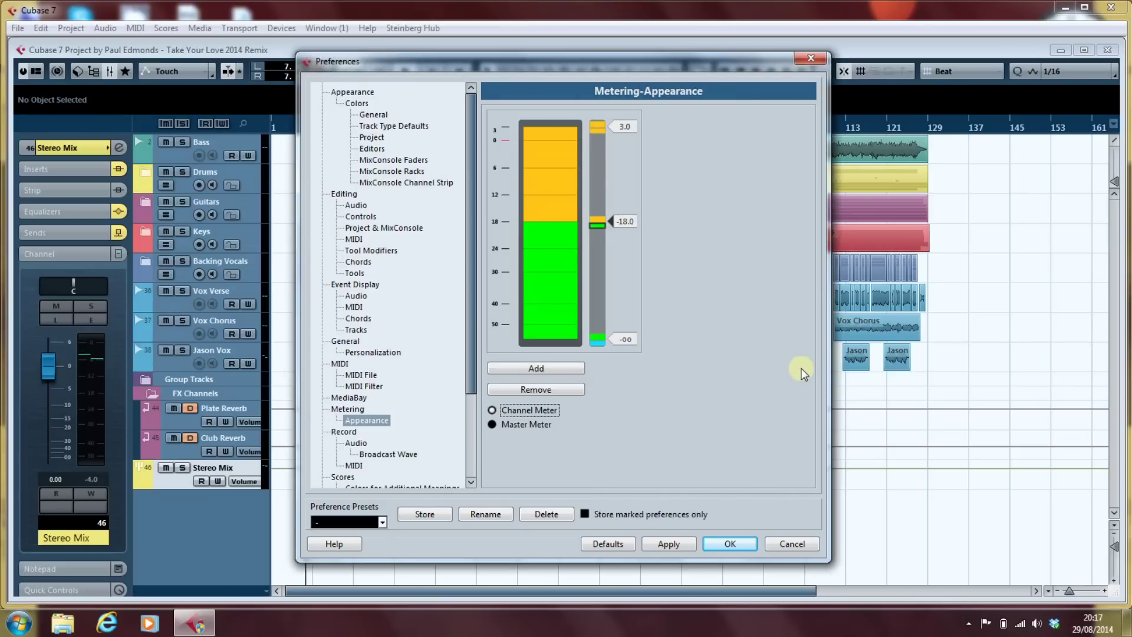
# Step: Set the upper colour at -18.0 to bright yellow with green 255 and blue 0
pyautogui.click(599, 218)
pyautogui.doubleClick(638, 454)
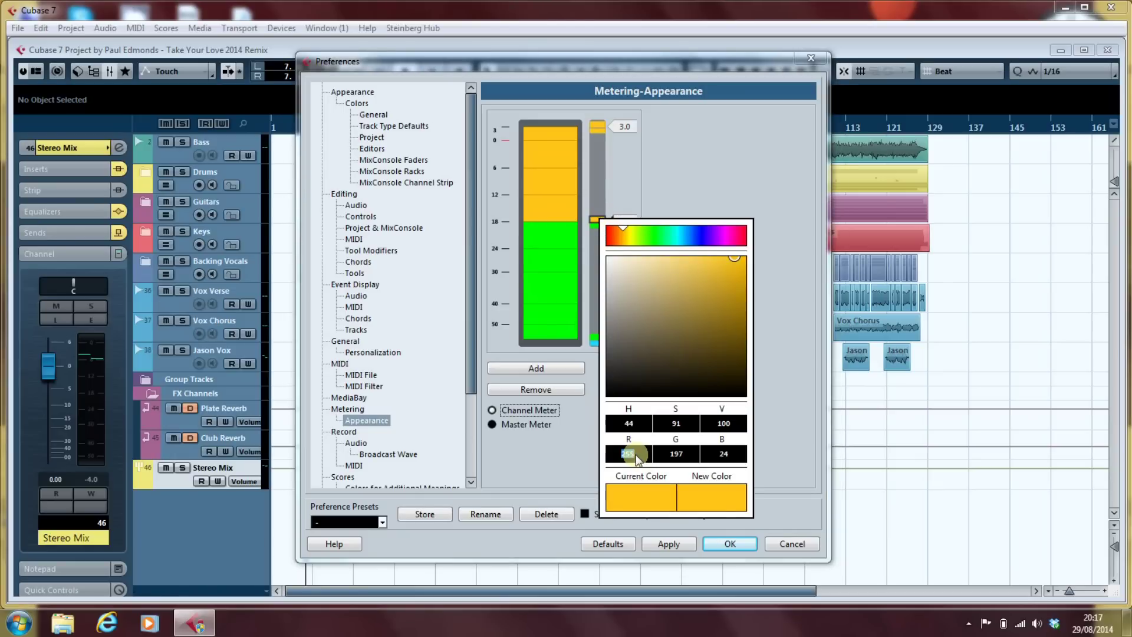
pyautogui.click(679, 454)
pyautogui.write('255')
pyautogui.doubleClick(721, 454)
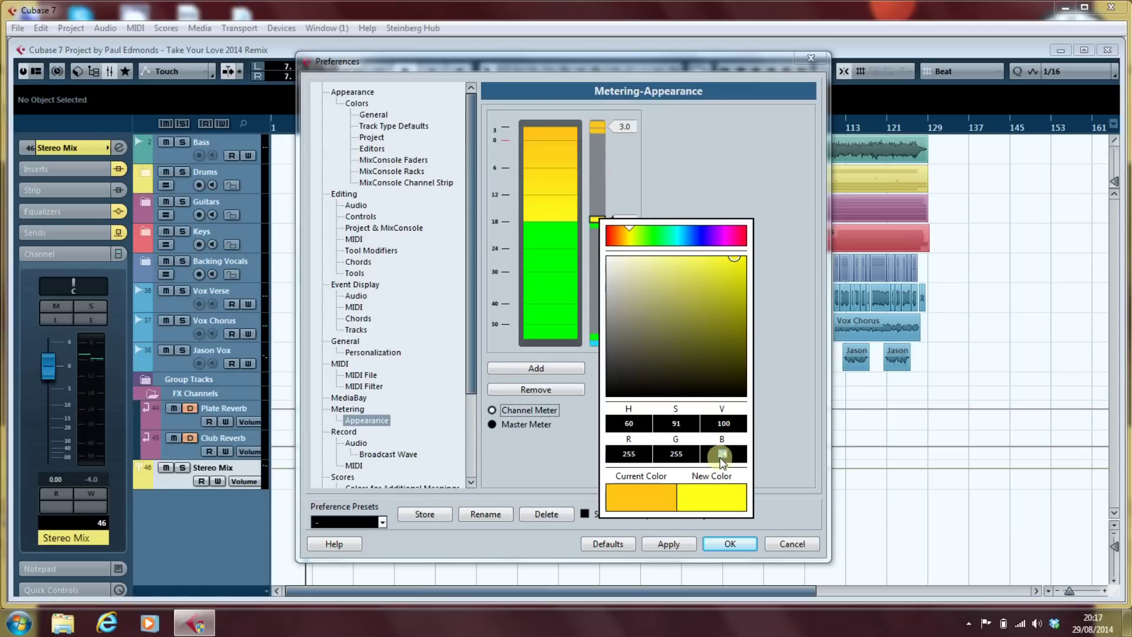
pyautogui.click(778, 451)
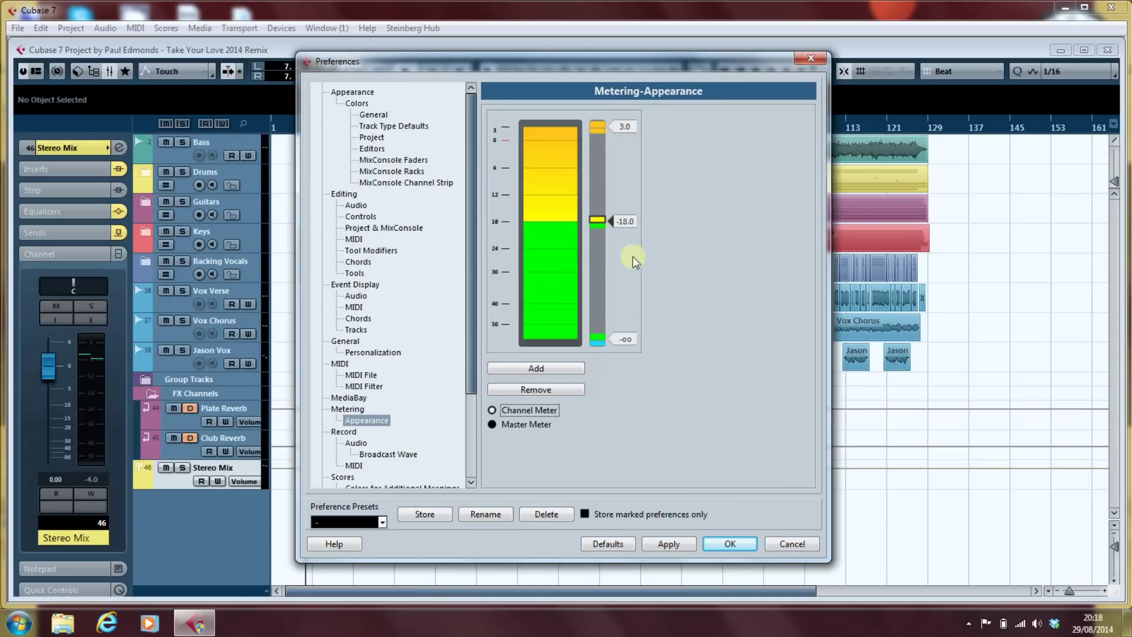
# Step: Turn the top 3.0 colour point pure red with green and blue at 0
pyautogui.click(596, 132)
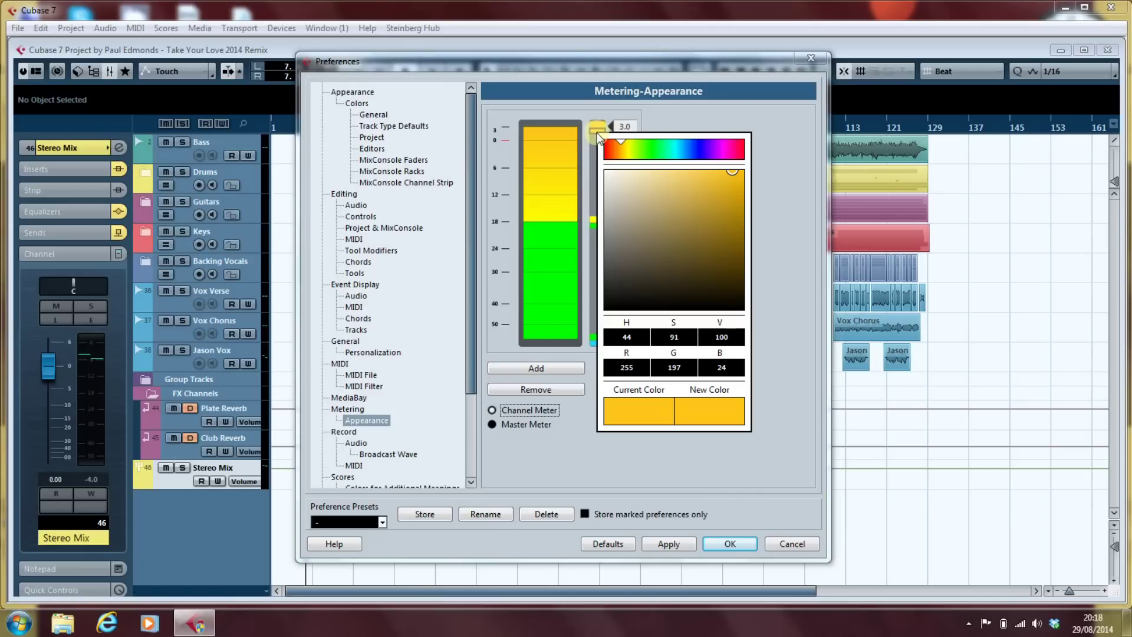
pyautogui.moveTo(625, 143); pyautogui.dragTo(580, 141)
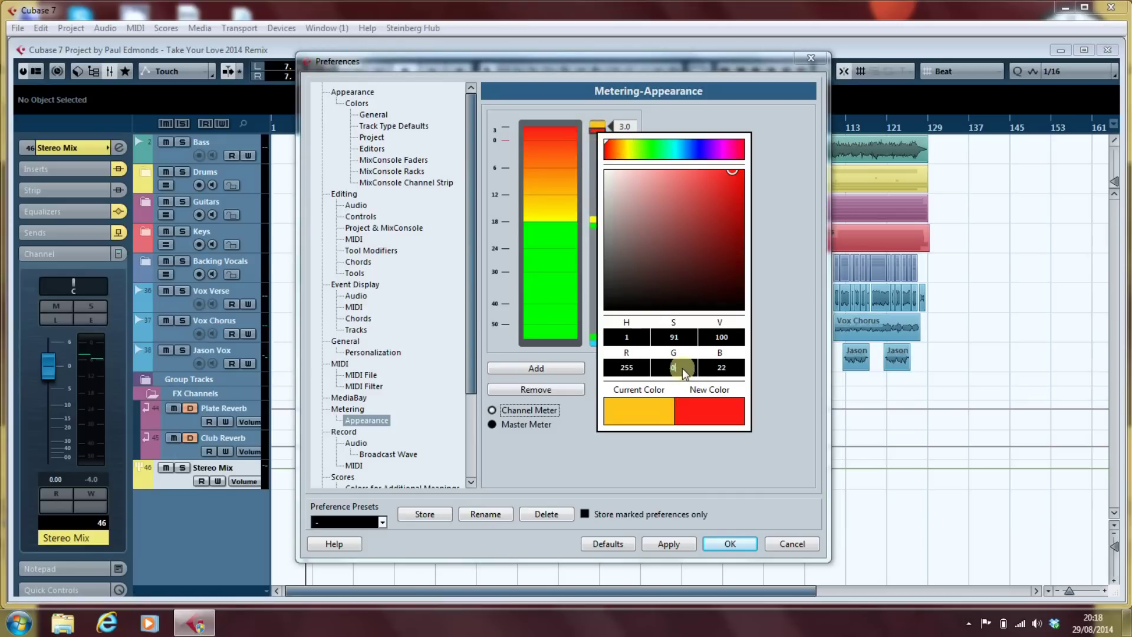
pyautogui.write('0')
pyautogui.press('Tab')
pyautogui.write('0')
pyautogui.click(771, 371)
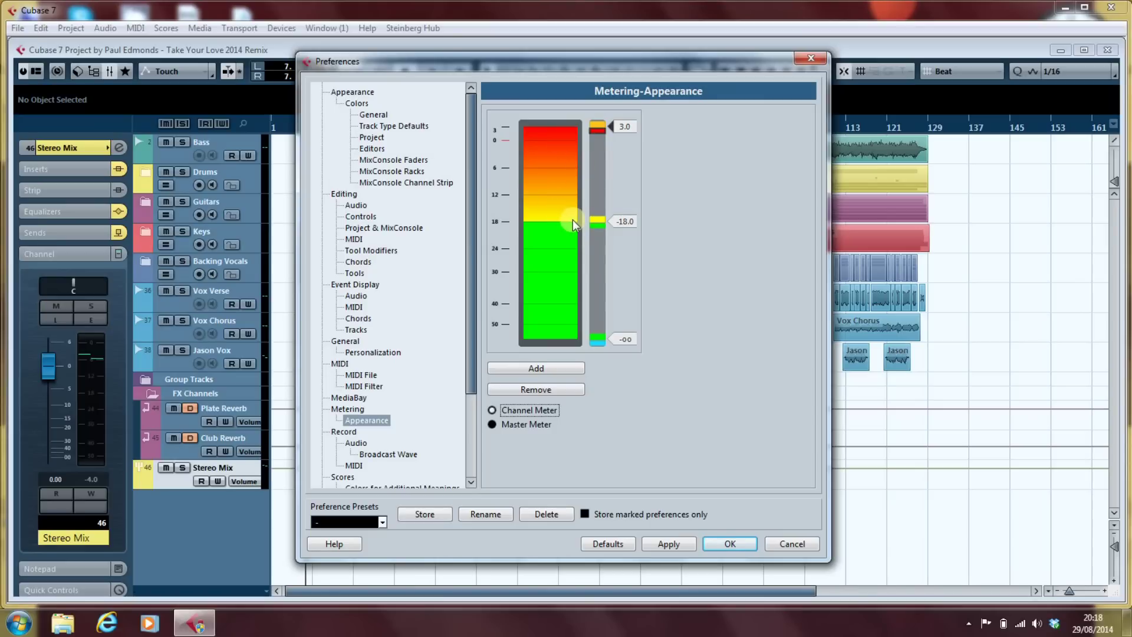
# Step: Add a new colour point to the channel meter and place it near -9.4
pyautogui.click(539, 371)
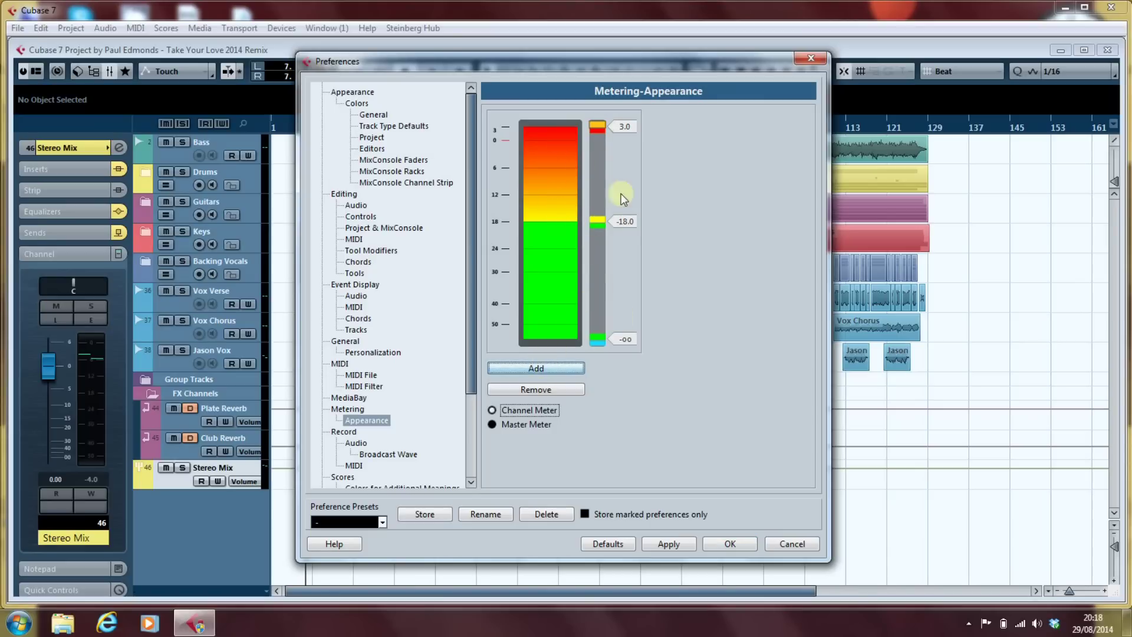
pyautogui.click(619, 131)
pyautogui.moveTo(618, 132)
pyautogui.mouseDown()
pyautogui.moveTo(627, 181)
pyautogui.moveTo(622, 124)
pyautogui.mouseUp()
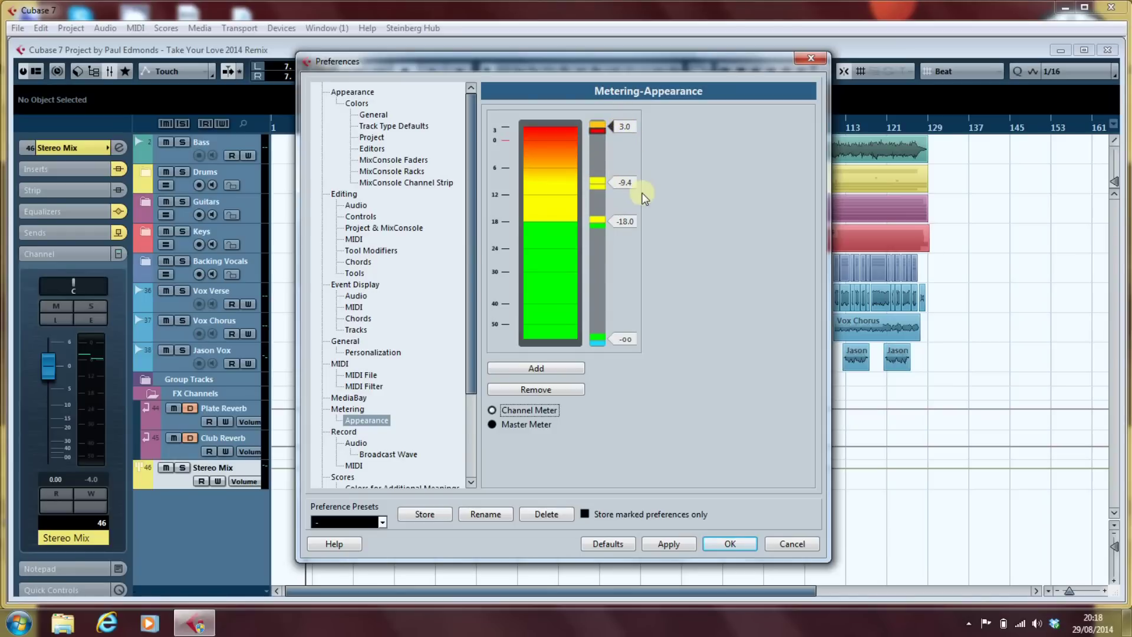
# Step: Colour the new point pure red and raise it to about -6.2
pyautogui.doubleClick(597, 186)
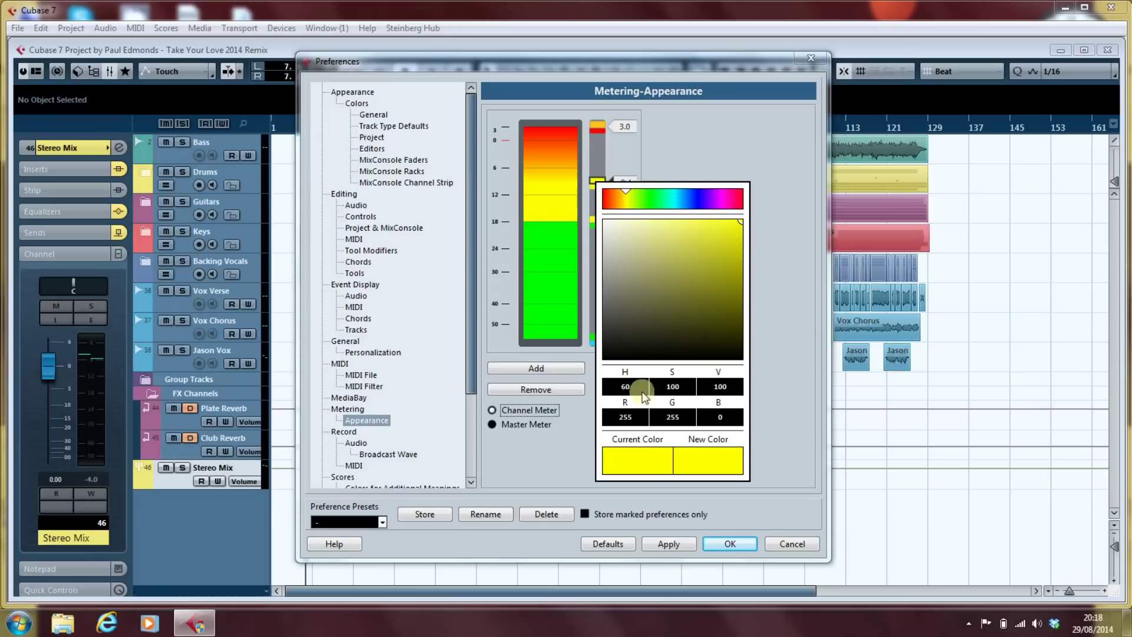
pyautogui.click(672, 420)
pyautogui.write('0')
pyautogui.press('Return')
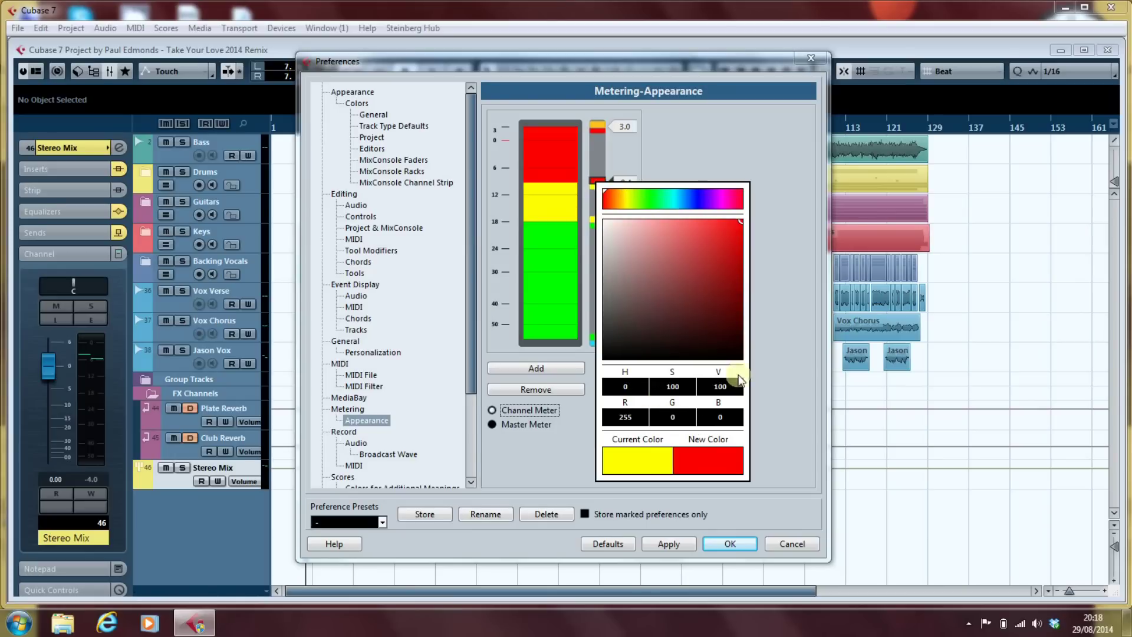
pyautogui.click(766, 207)
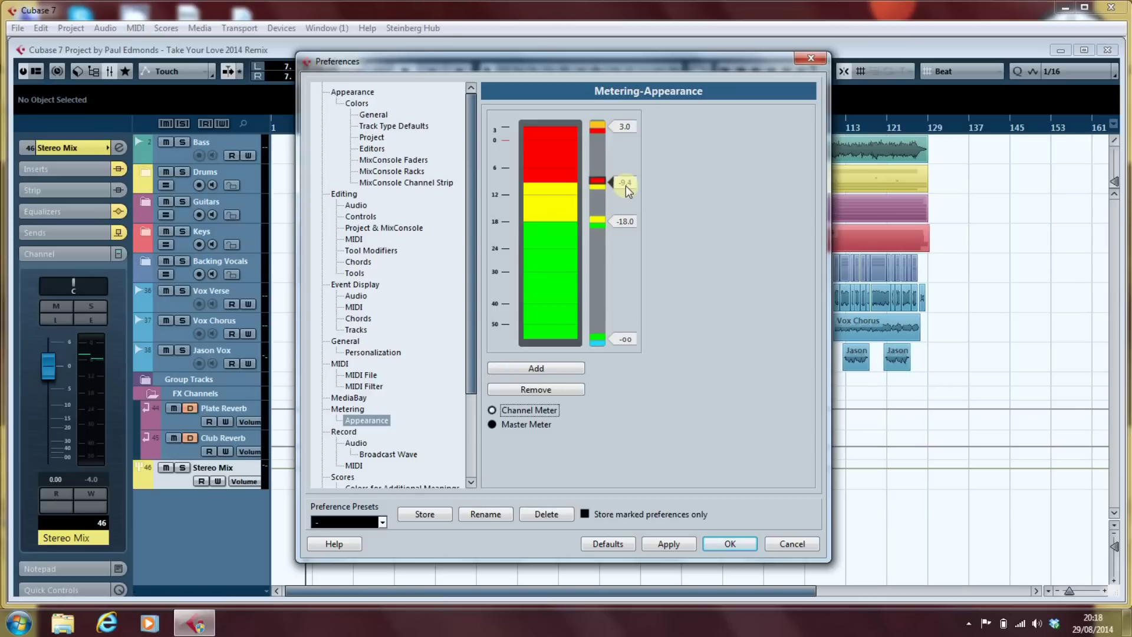
pyautogui.moveTo(625, 186); pyautogui.dragTo(625, 172)
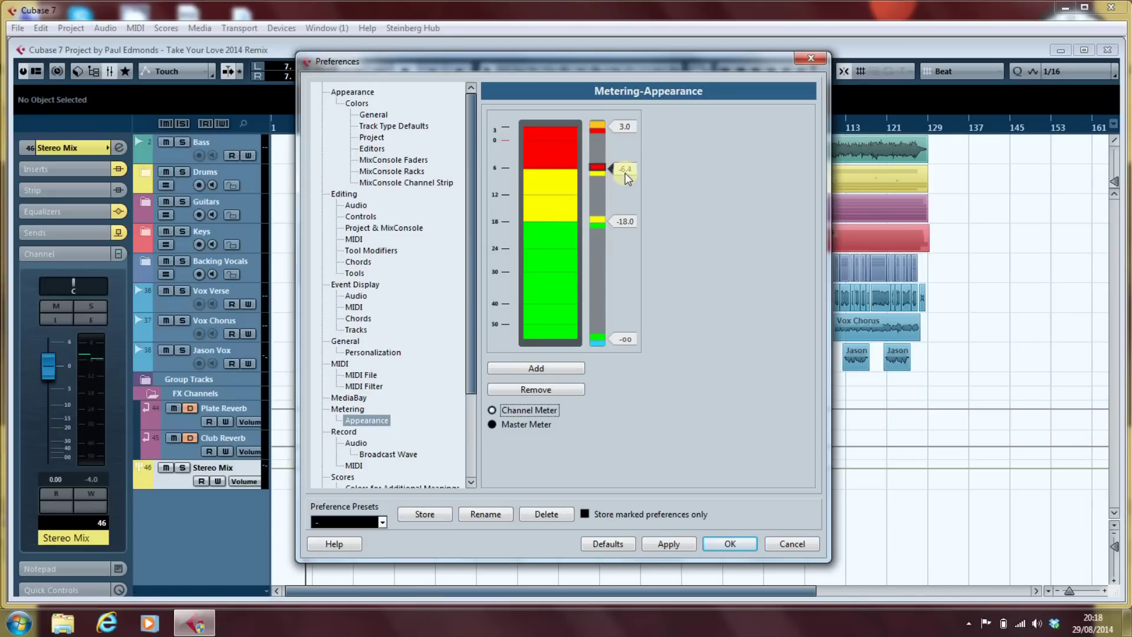
pyautogui.moveTo(624, 172)
pyautogui.mouseDown()
pyautogui.moveTo(625, 190)
pyautogui.moveTo(623, 172)
pyautogui.mouseUp()
# Step: Add another yellow colour point and drag it down the channel meter scale
pyautogui.click(536, 368)
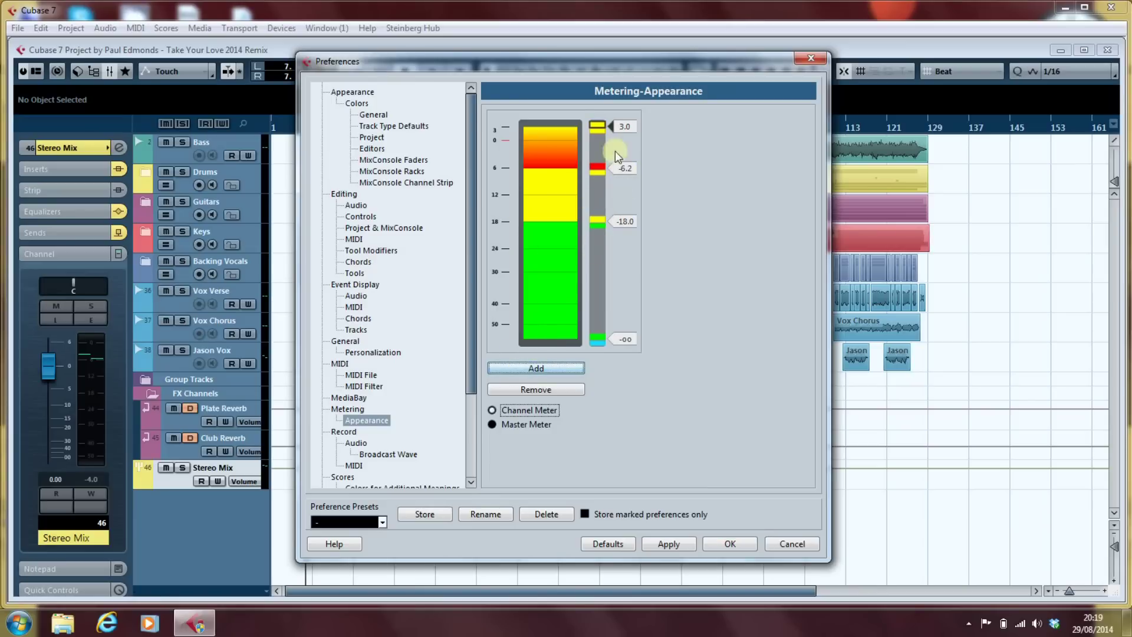
pyautogui.moveTo(621, 129); pyautogui.dragTo(623, 203)
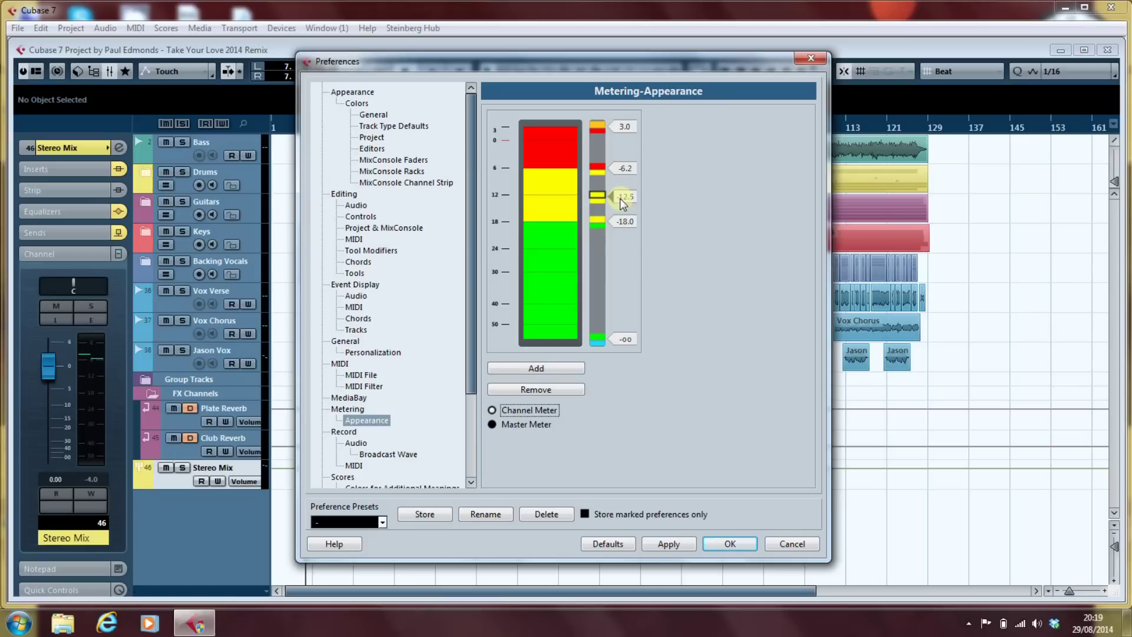
pyautogui.click(597, 222)
# Step: Make the -18.0 point pure green (R 0, G 255) and lower it to -20.0
pyautogui.click(597, 223)
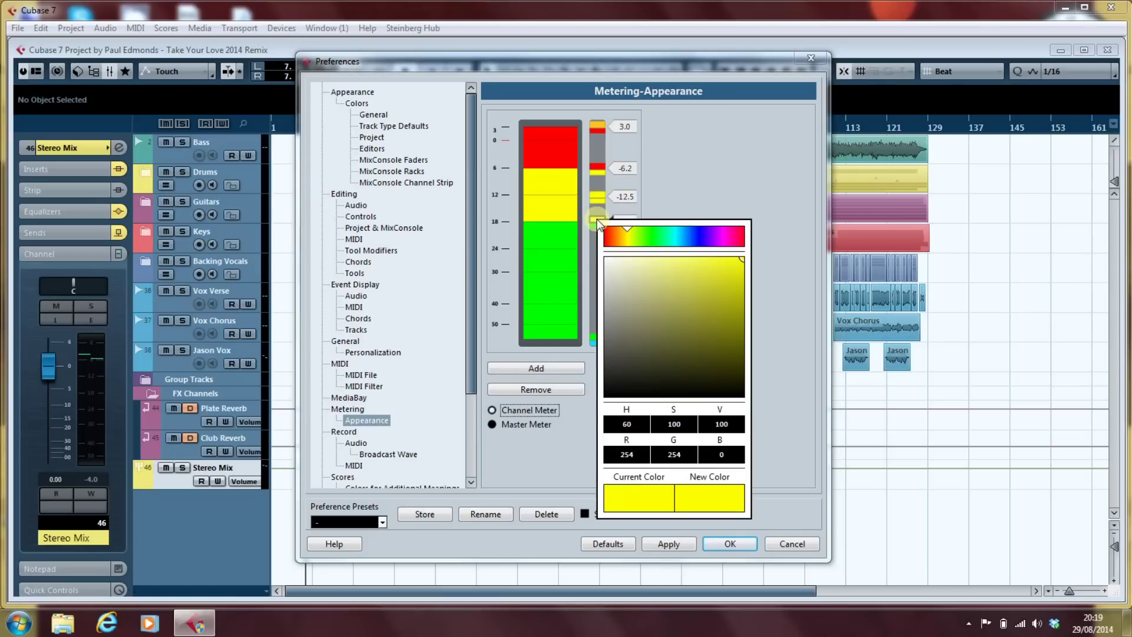
pyautogui.click(627, 454)
pyautogui.write('0')
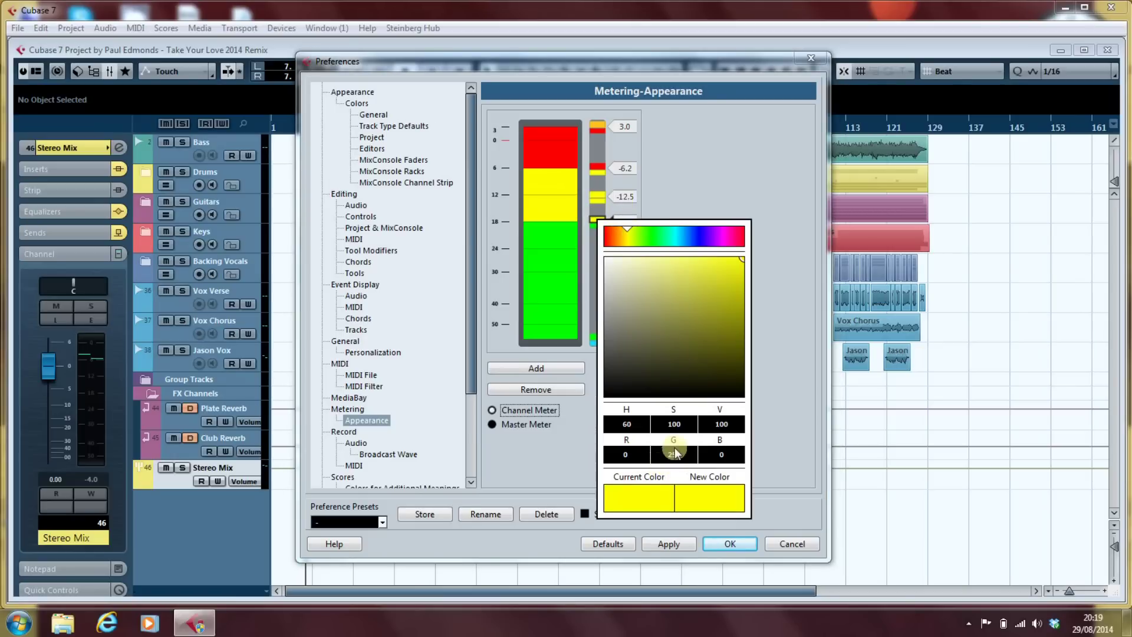
pyautogui.click(677, 454)
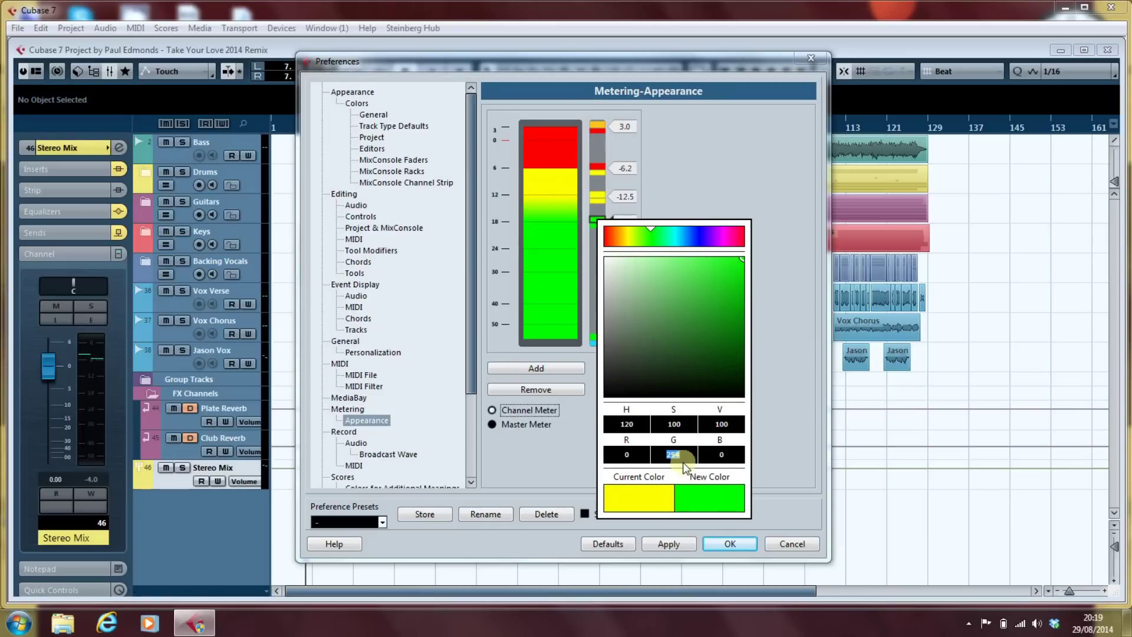
pyautogui.write('255')
pyautogui.click(769, 429)
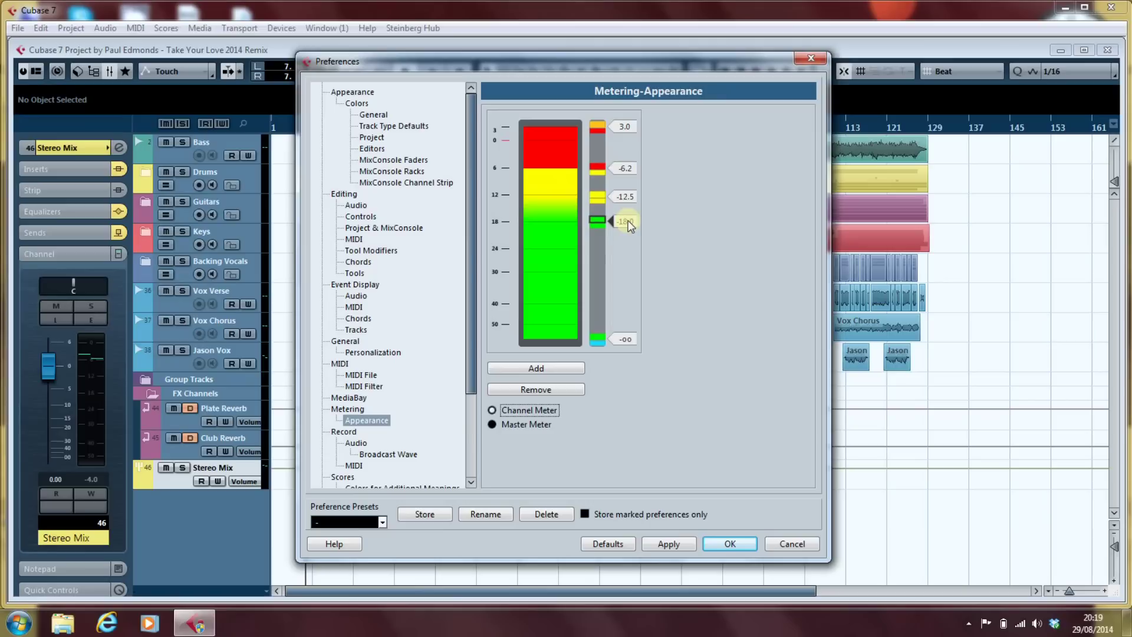
pyautogui.moveTo(628, 221)
pyautogui.mouseDown()
pyautogui.moveTo(624, 201)
pyautogui.moveTo(623, 210)
pyautogui.mouseUp()
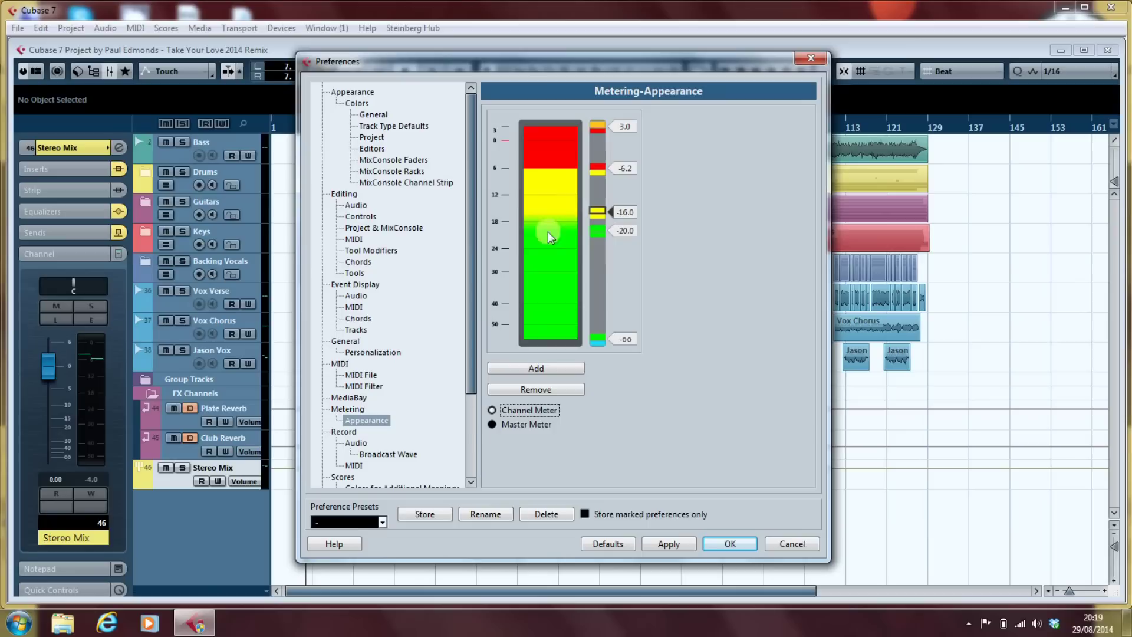
# Step: Nudge the yellow point up to about -15.5, above the green -20.0 point
pyautogui.click(625, 213)
pyautogui.moveTo(626, 215); pyautogui.dragTo(626, 212)
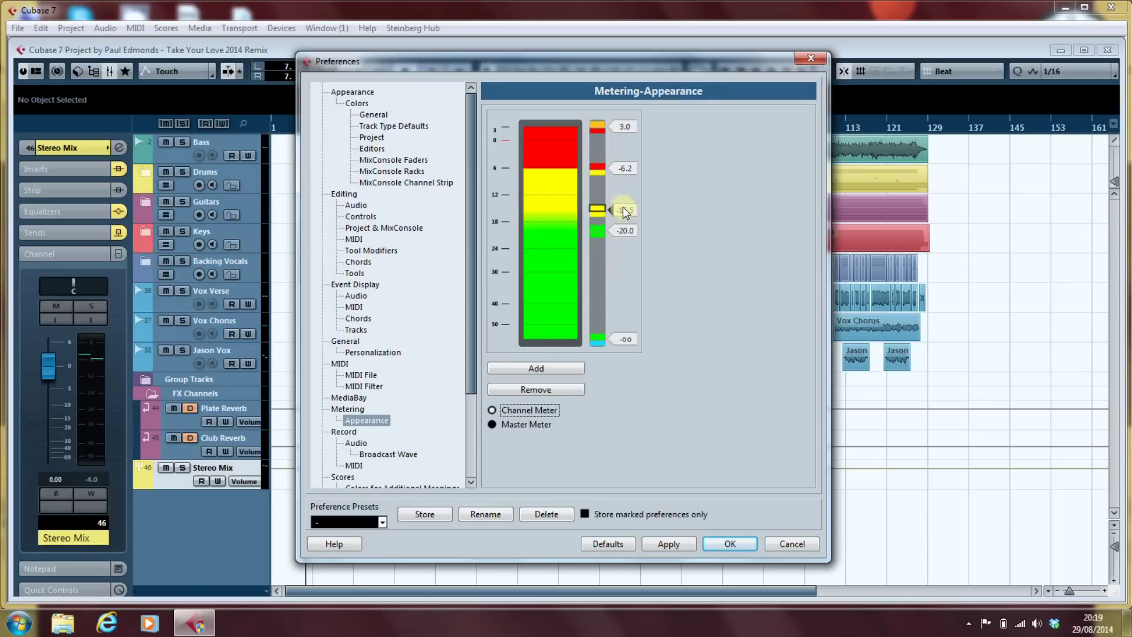
pyautogui.click(635, 230)
# Step: Add a point, turn the -6.2 point red, and place points at -4.7 and -10.3
pyautogui.click(550, 367)
pyautogui.moveTo(608, 155)
pyautogui.mouseDown()
pyautogui.moveTo(608, 124)
pyautogui.moveTo(629, 186)
pyautogui.mouseUp()
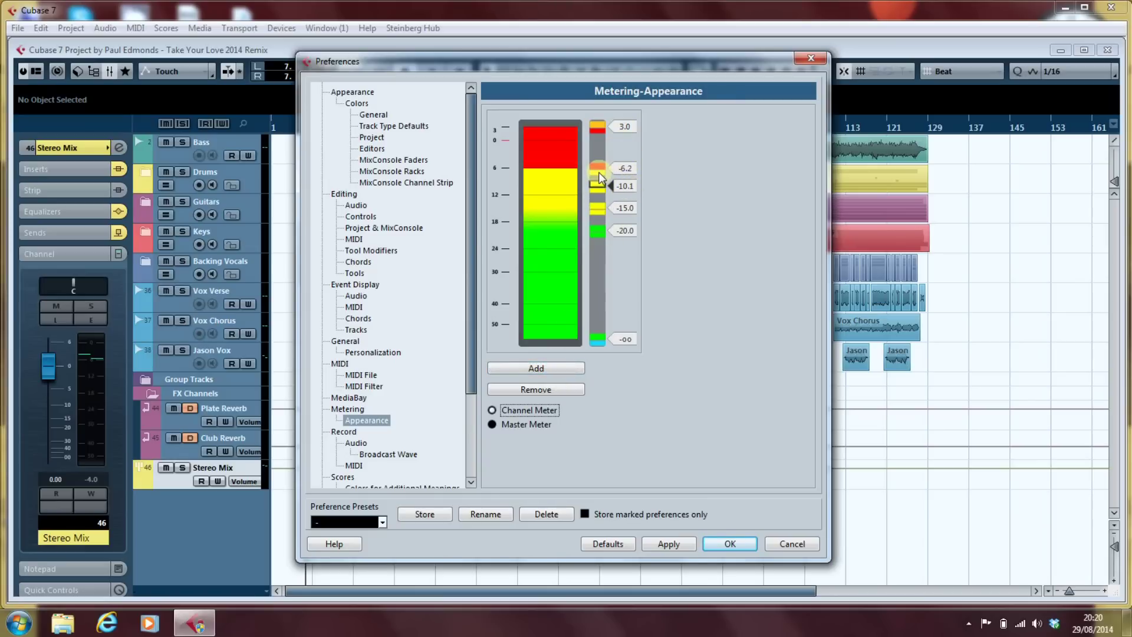
pyautogui.moveTo(598, 174)
pyautogui.mouseDown()
pyautogui.moveTo(638, 324)
pyautogui.moveTo(676, 295)
pyautogui.moveTo(616, 187)
pyautogui.moveTo(591, 182)
pyautogui.mouseUp()
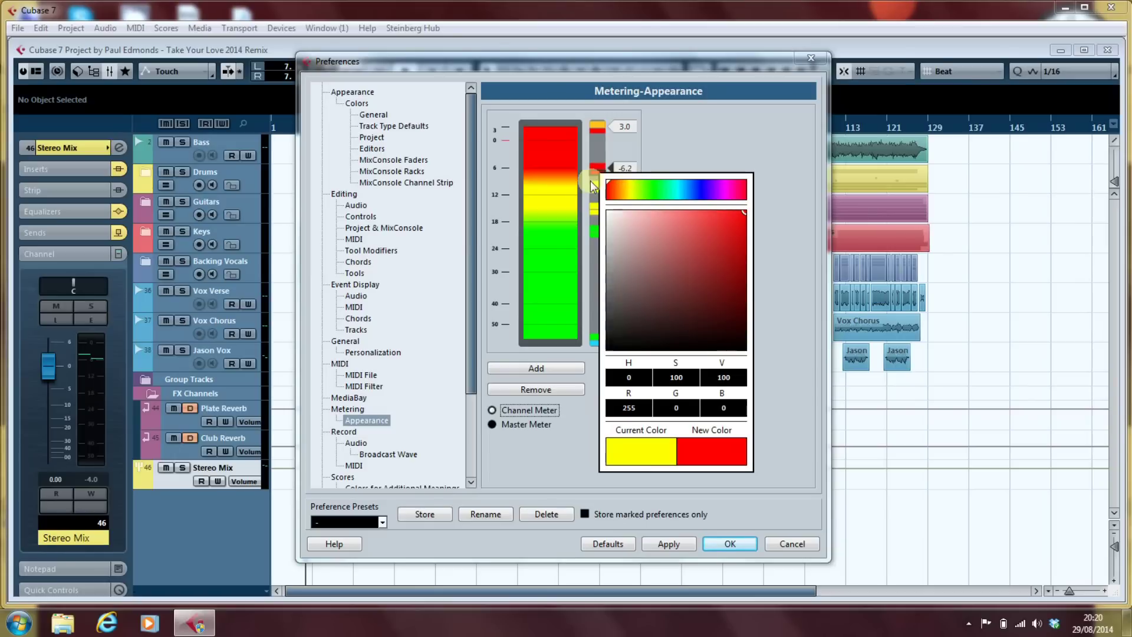
pyautogui.click(767, 408)
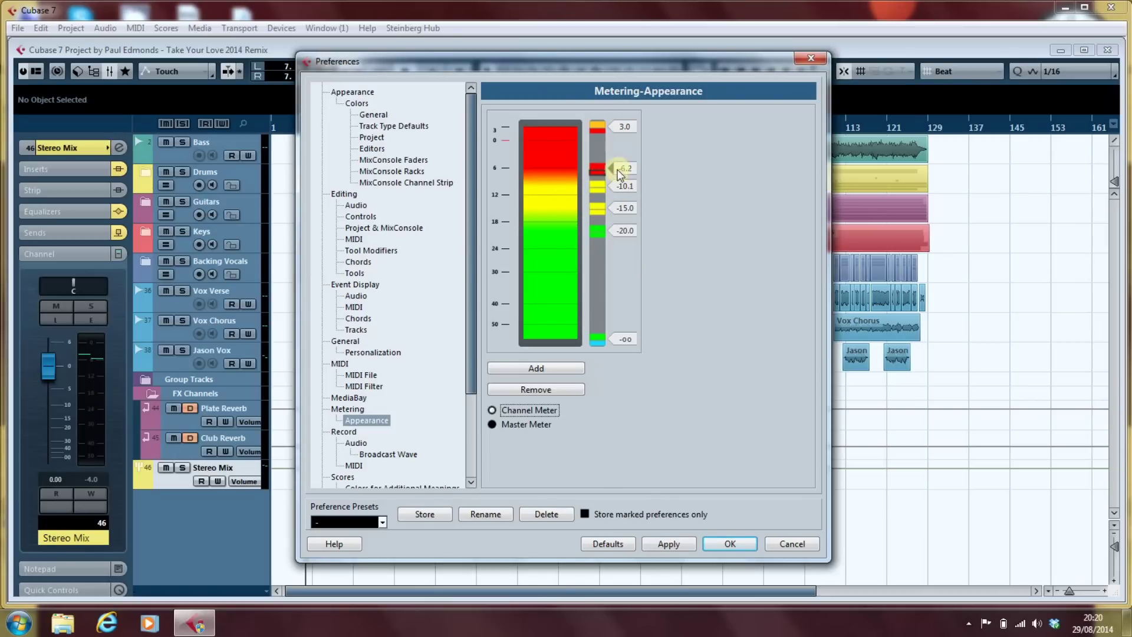
pyautogui.moveTo(625, 172); pyautogui.dragTo(629, 194)
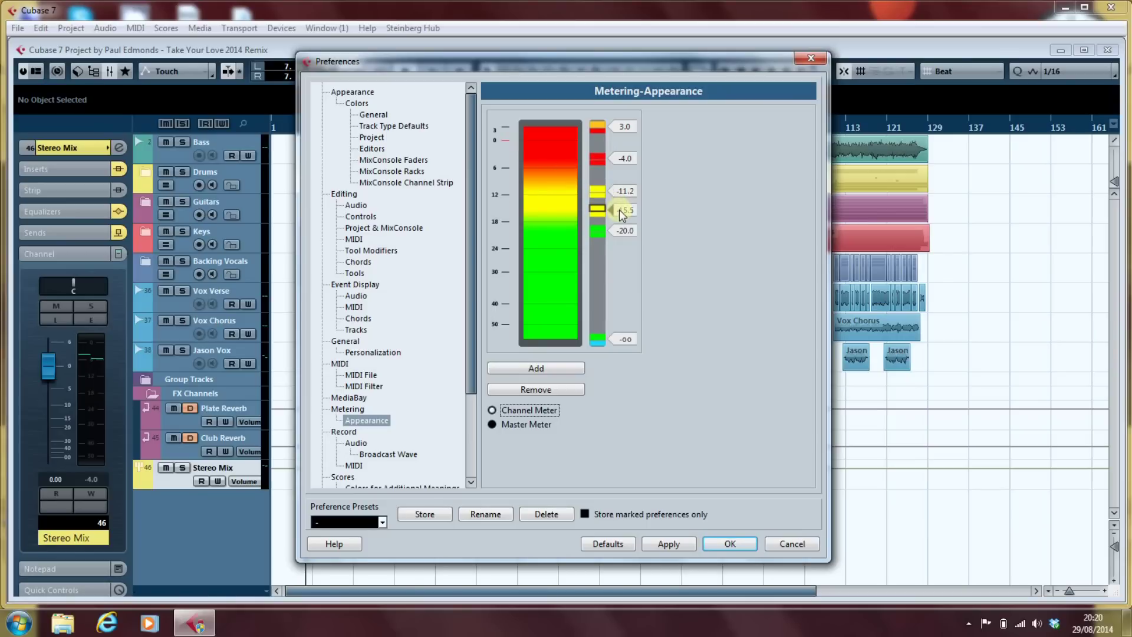
pyautogui.moveTo(622, 192); pyautogui.dragTo(624, 186)
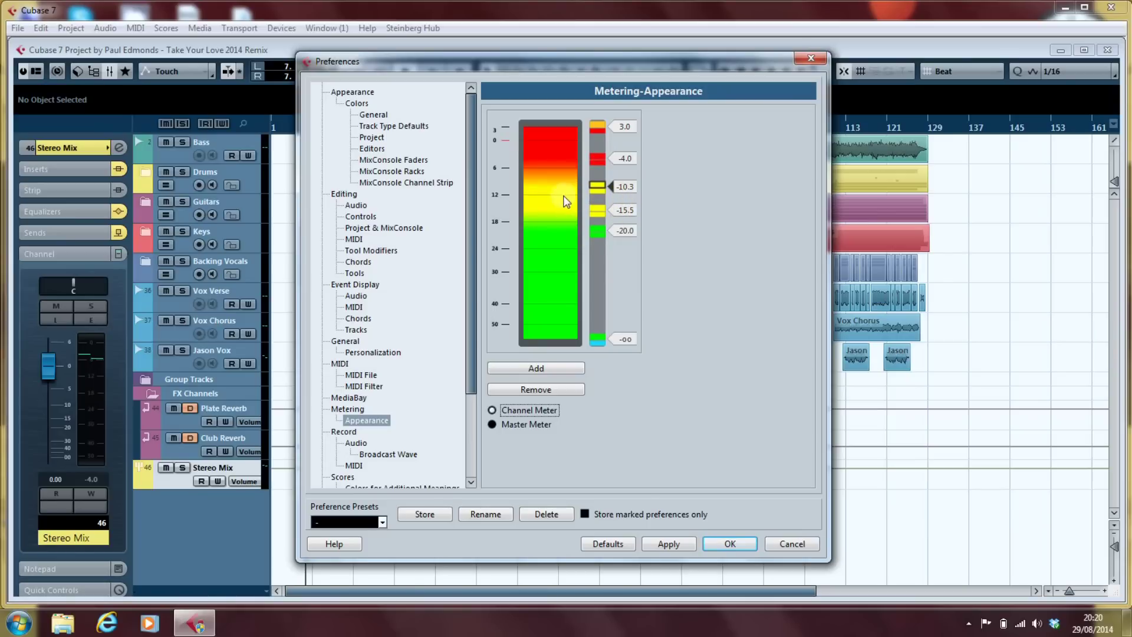
pyautogui.moveTo(622, 158); pyautogui.dragTo(625, 160)
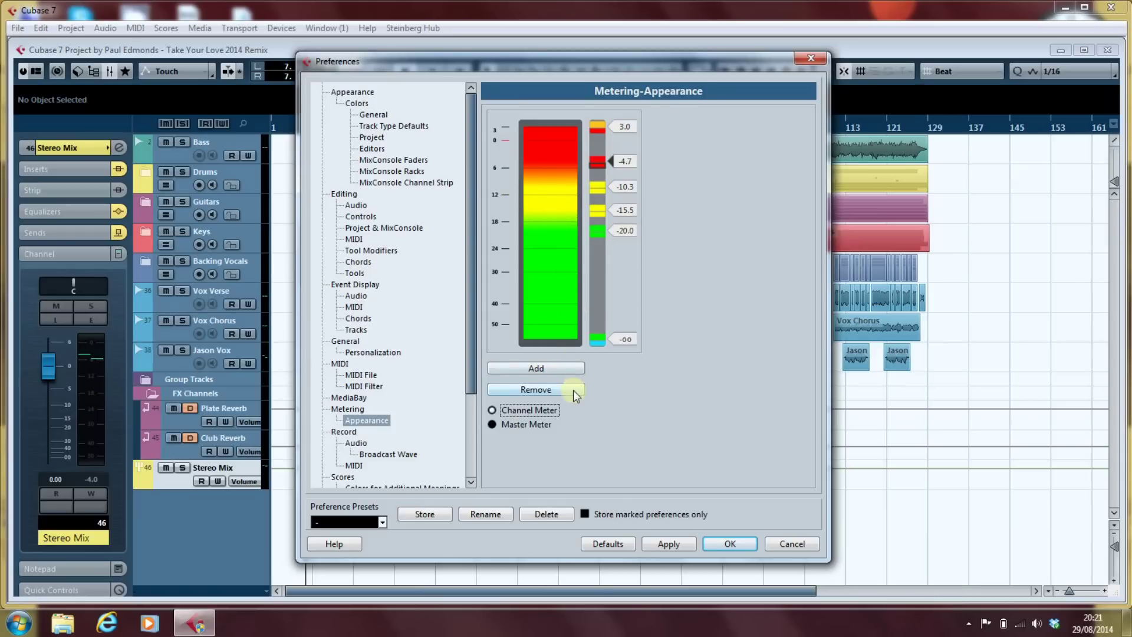
# Step: Switch to the master meter scale and make its top colour point red
pyautogui.click(492, 424)
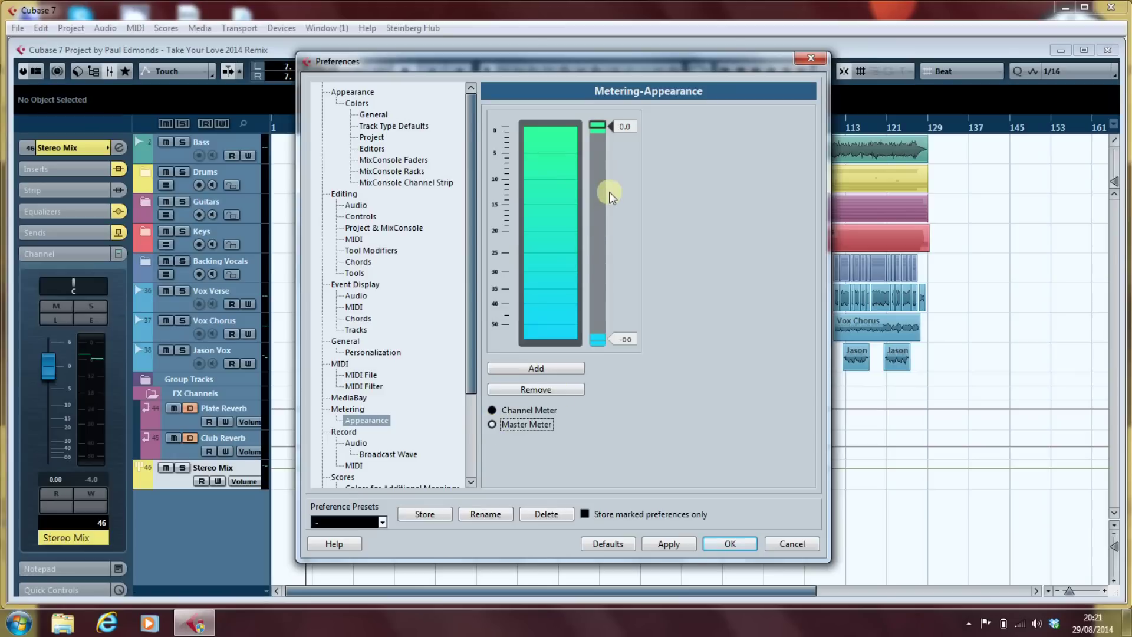
pyautogui.click(598, 127)
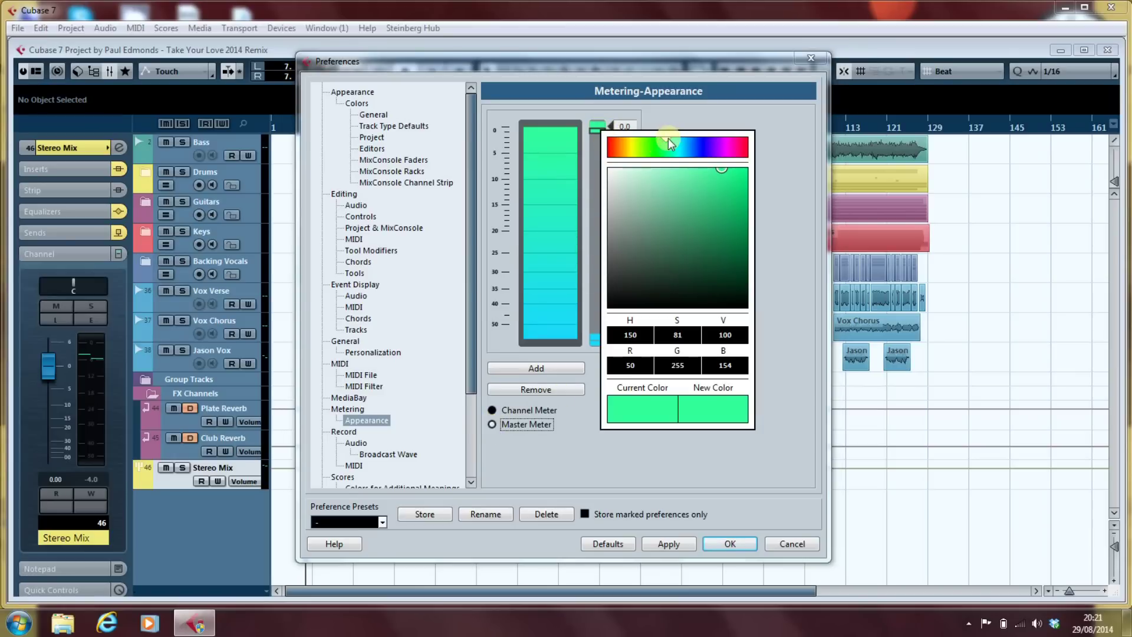
pyautogui.moveTo(657, 147); pyautogui.dragTo(594, 139)
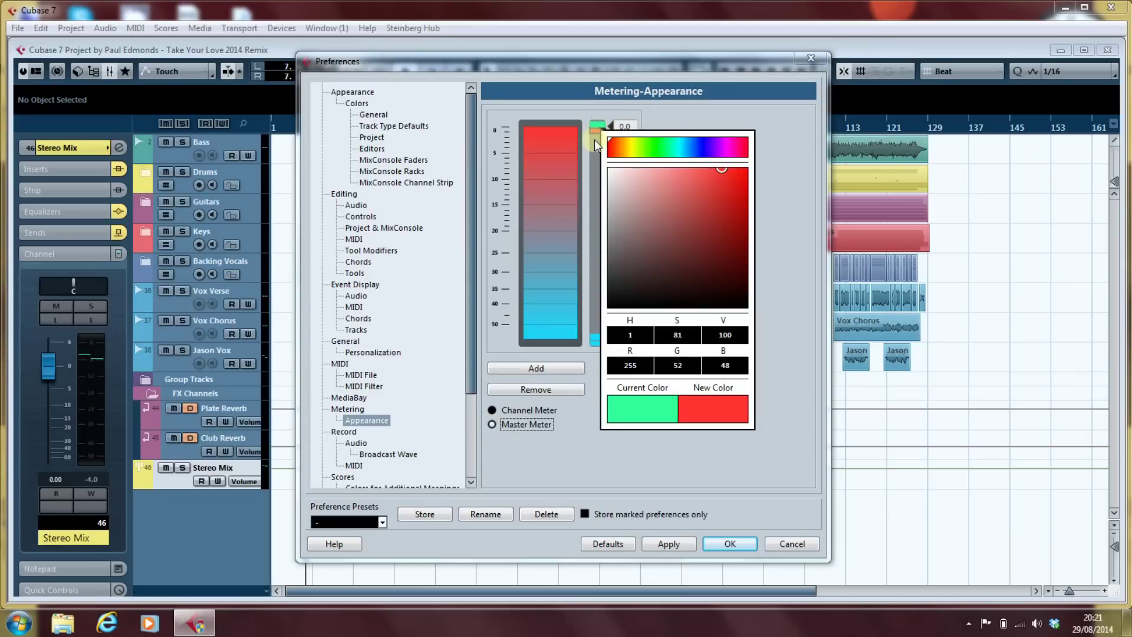
pyautogui.click(775, 352)
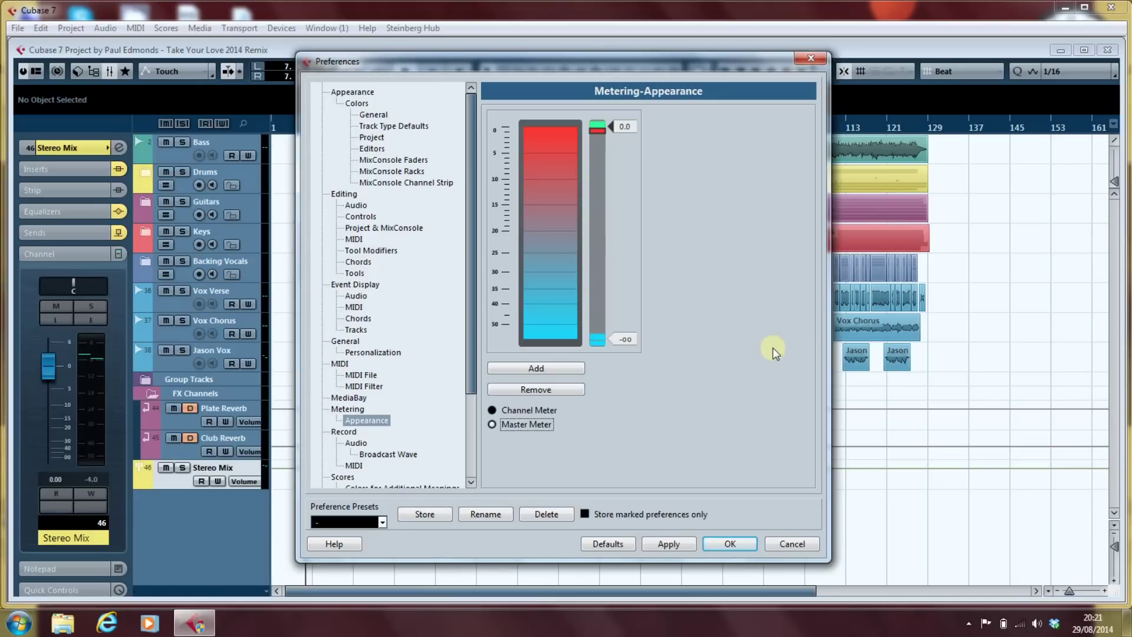
# Step: Add a master meter colour point and arrange the upper points around -4.8 and -7.2
pyautogui.click(569, 371)
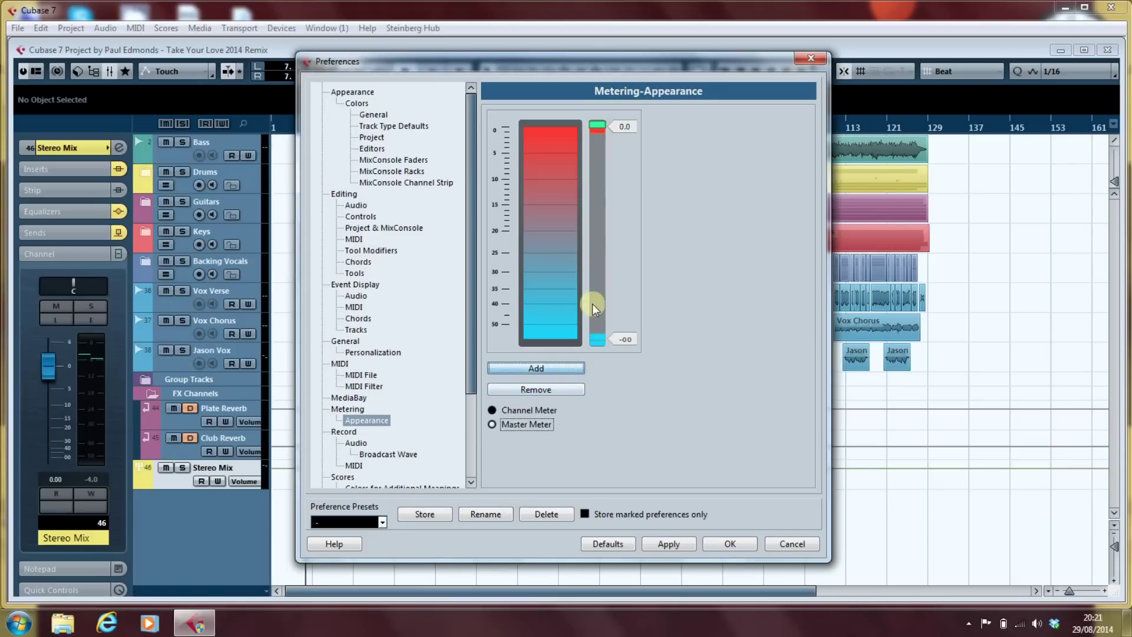
pyautogui.moveTo(622, 127); pyautogui.dragTo(625, 174)
pyautogui.moveTo(623, 151); pyautogui.dragTo(624, 112)
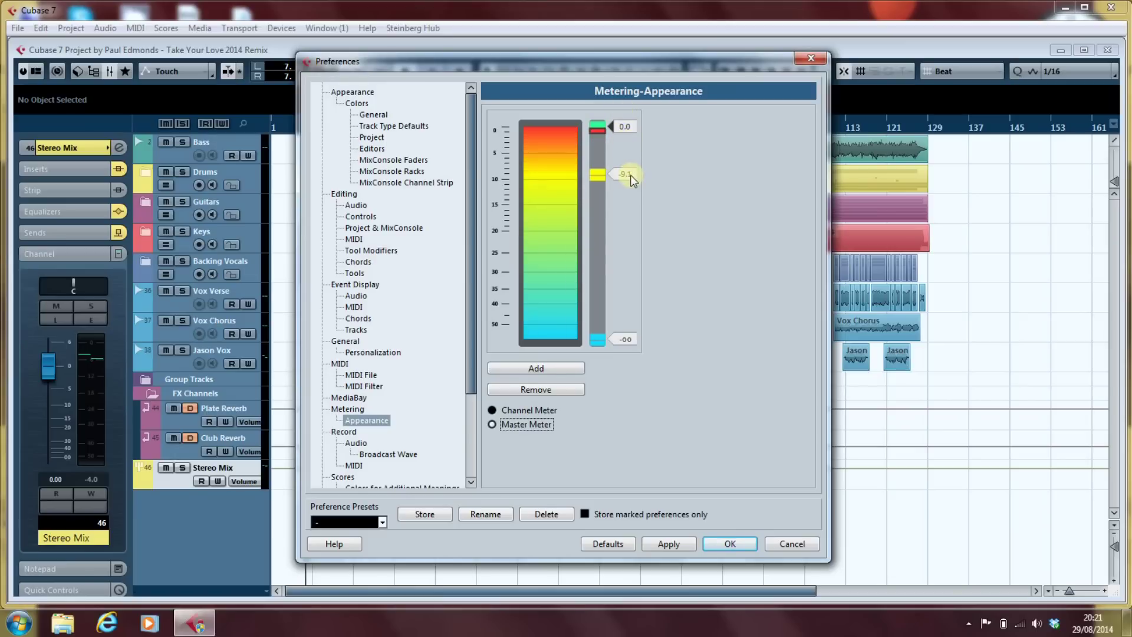
pyautogui.moveTo(631, 176)
pyautogui.mouseDown()
pyautogui.moveTo(630, 159)
pyautogui.moveTo(636, 178)
pyautogui.mouseUp()
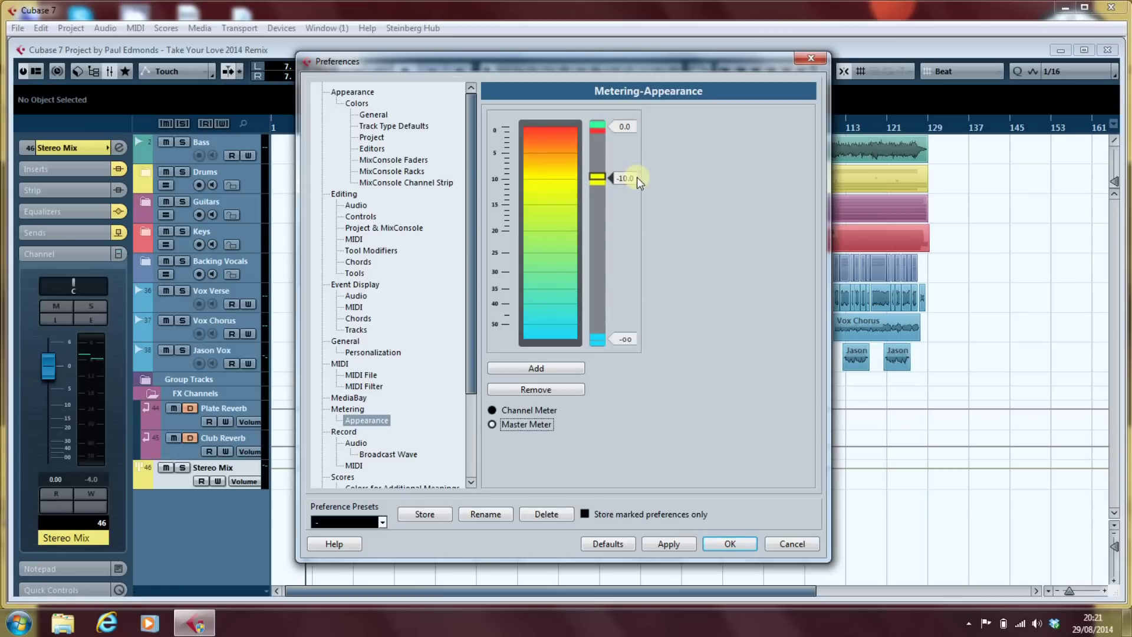
# Step: Turn the master meter's -oo point pure green and add a marker at about -17.6
pyautogui.click(619, 285)
pyautogui.click(598, 338)
pyautogui.click(599, 340)
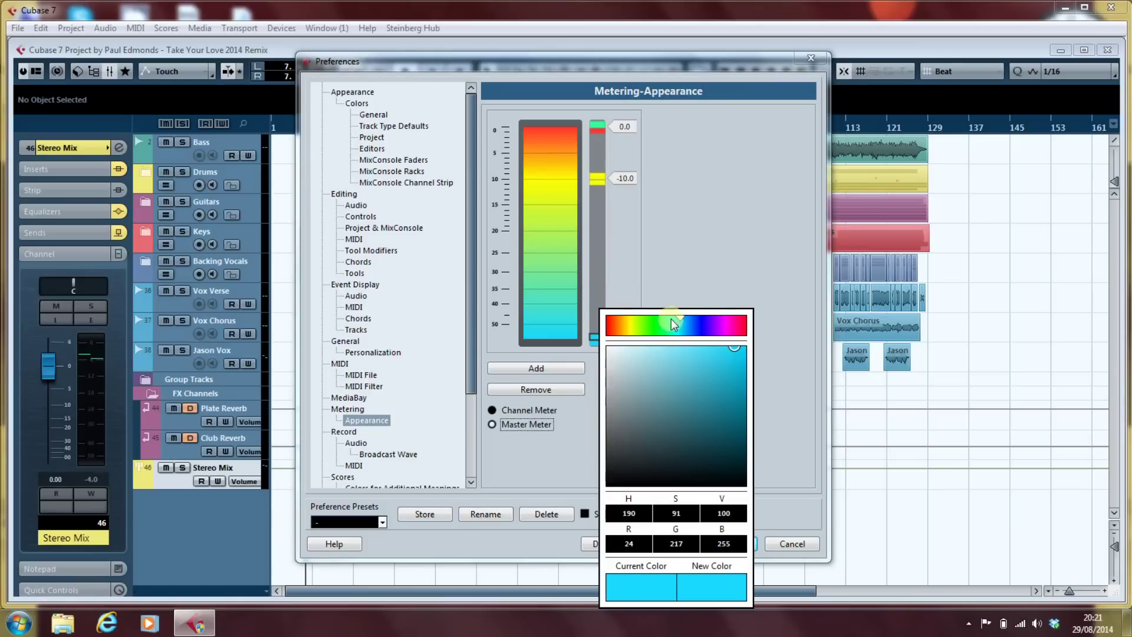
pyautogui.moveTo(674, 324); pyautogui.dragTo(646, 321)
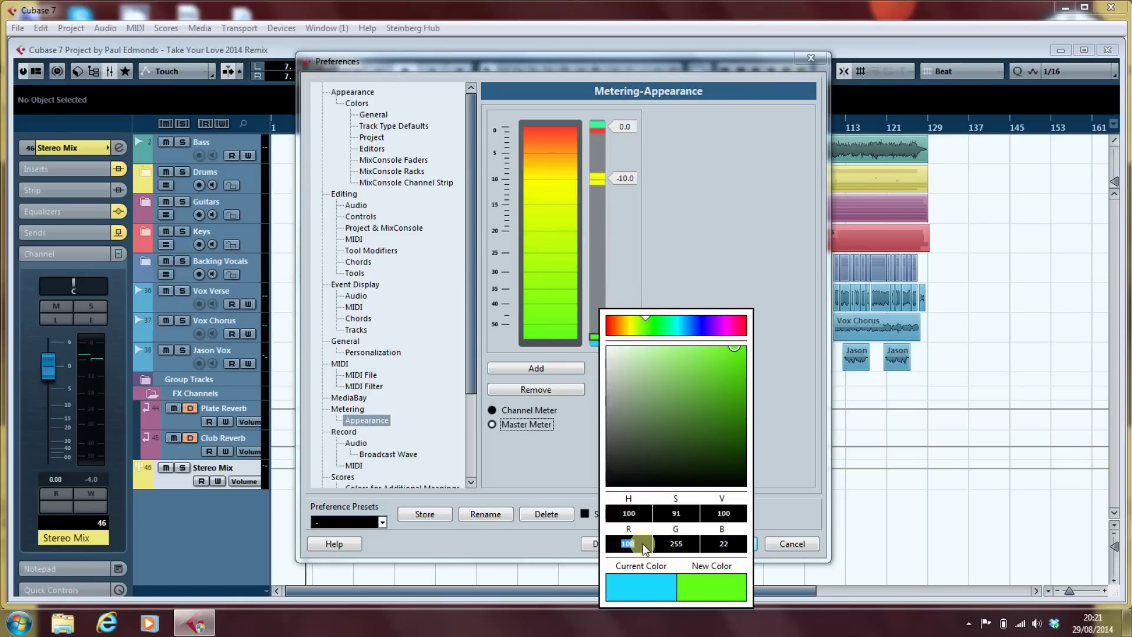
pyautogui.write('0')
pyautogui.doubleClick(724, 544)
pyautogui.write('0')
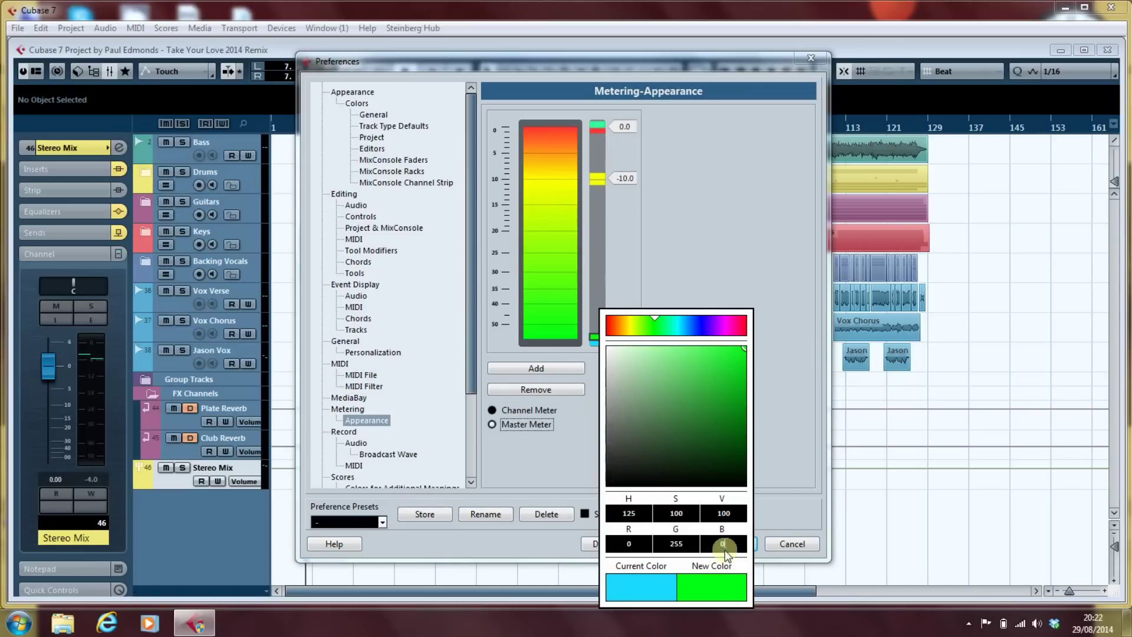
pyautogui.click(773, 483)
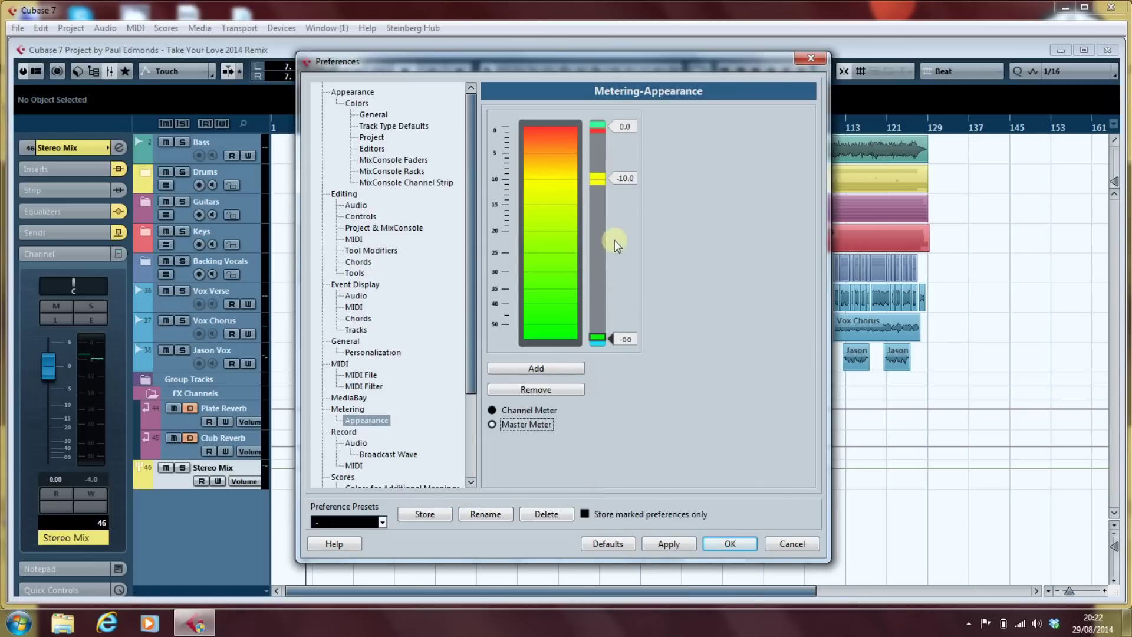
pyautogui.click(563, 368)
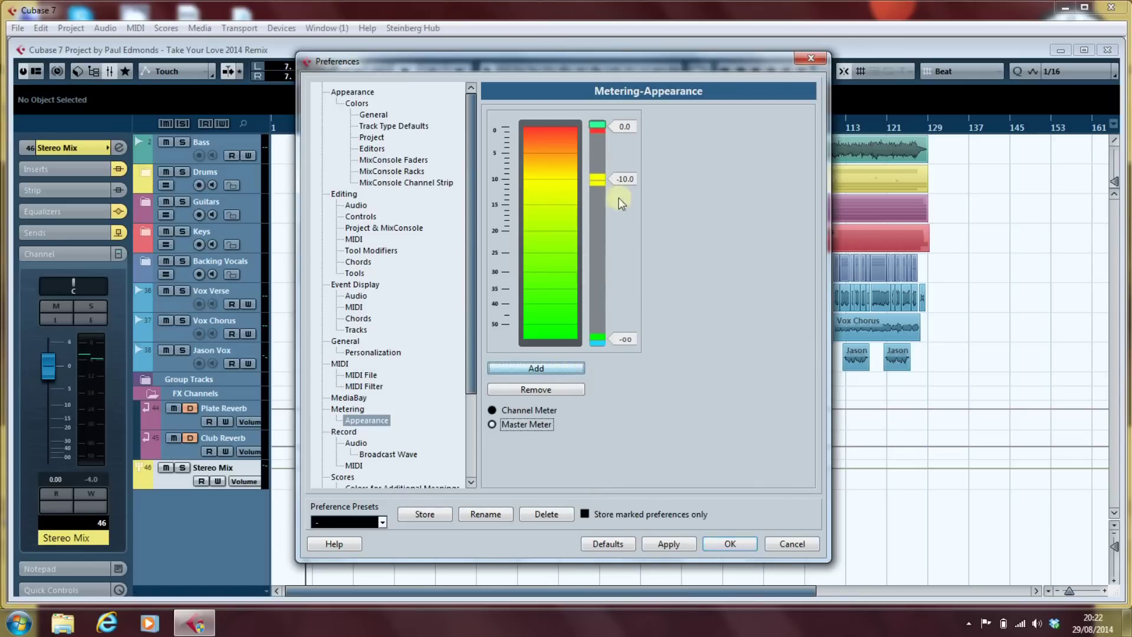
pyautogui.moveTo(629, 127)
pyautogui.mouseDown()
pyautogui.moveTo(626, 218)
pyautogui.moveTo(625, 109)
pyautogui.mouseUp()
# Step: Shift the -17.6 marker's hue from yellow to green with red set to 0
pyautogui.press('space')
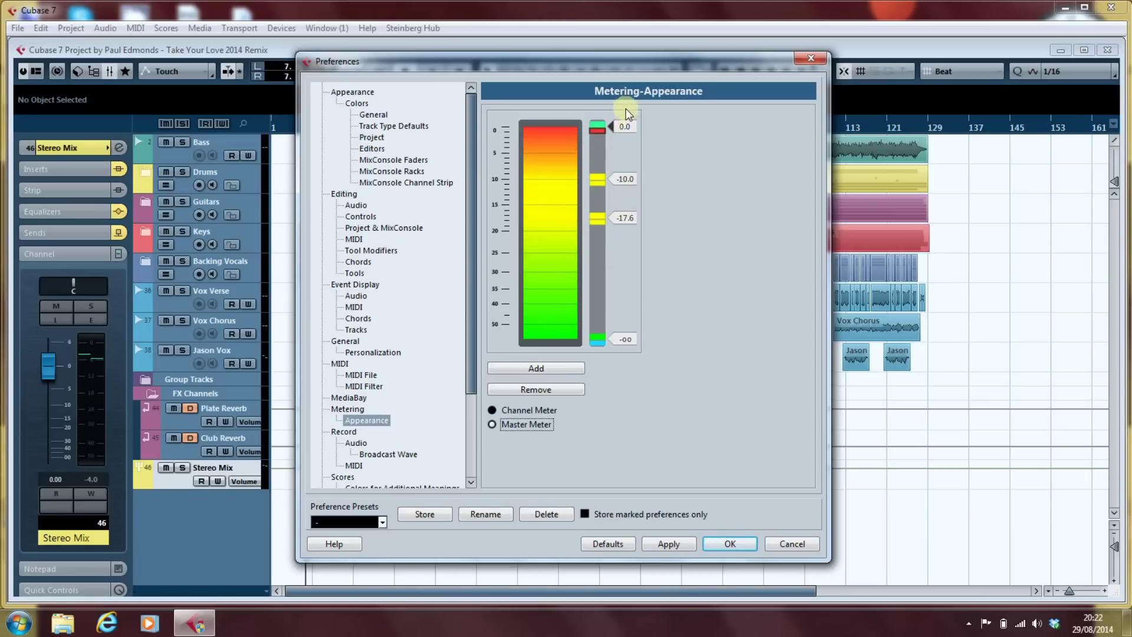
pyautogui.doubleClick(600, 222)
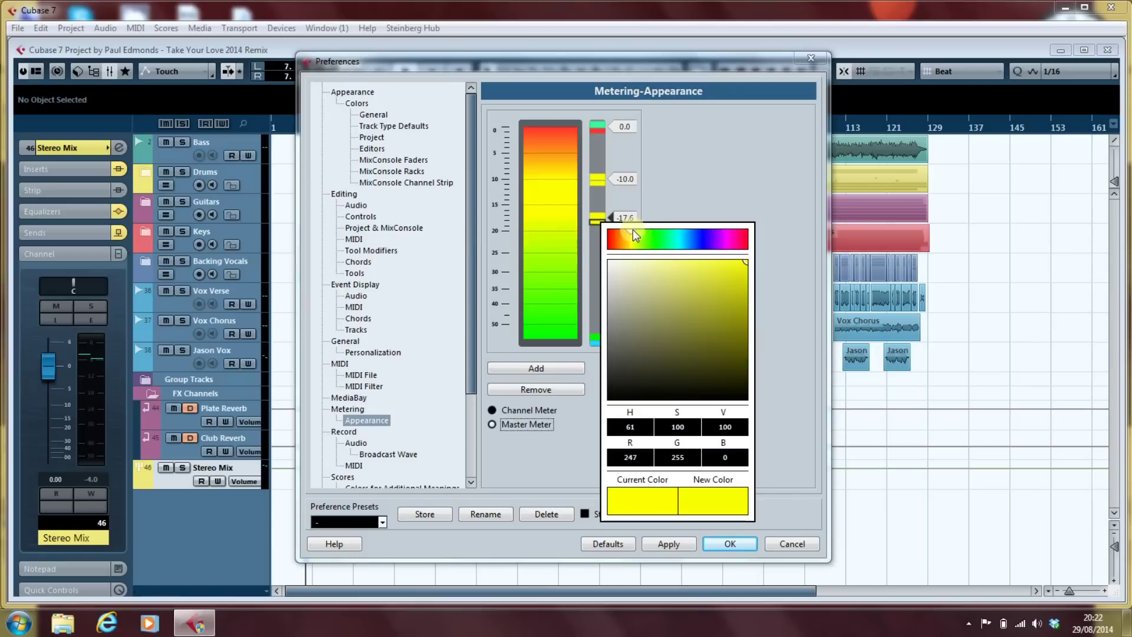
pyautogui.moveTo(632, 228); pyautogui.dragTo(649, 229)
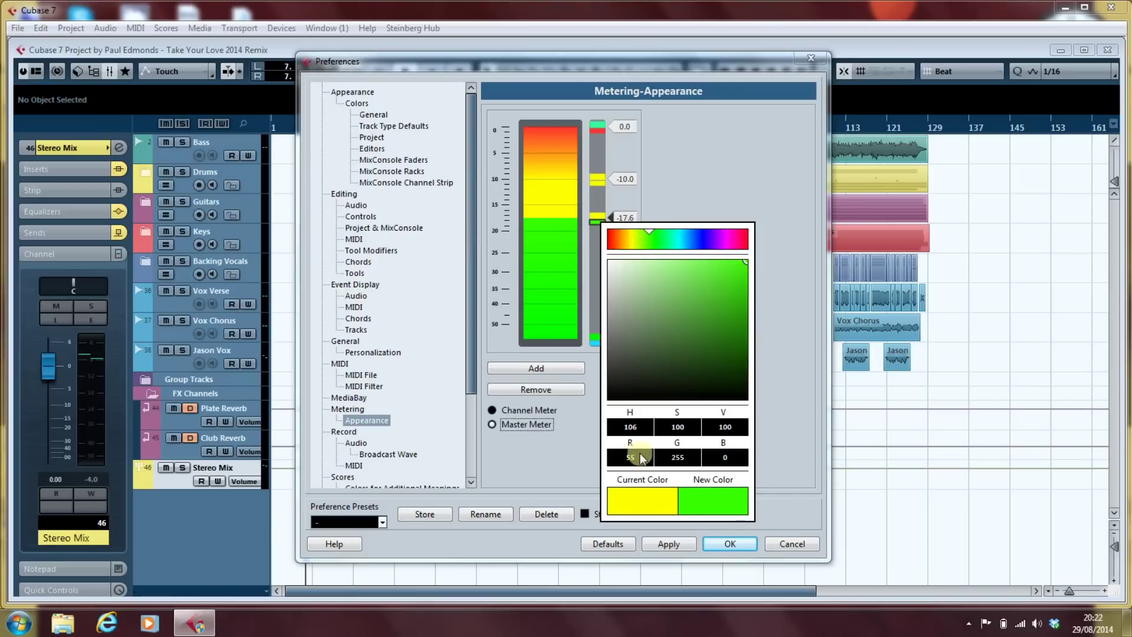
pyautogui.write('0')
pyautogui.press('Return')
pyautogui.click(769, 304)
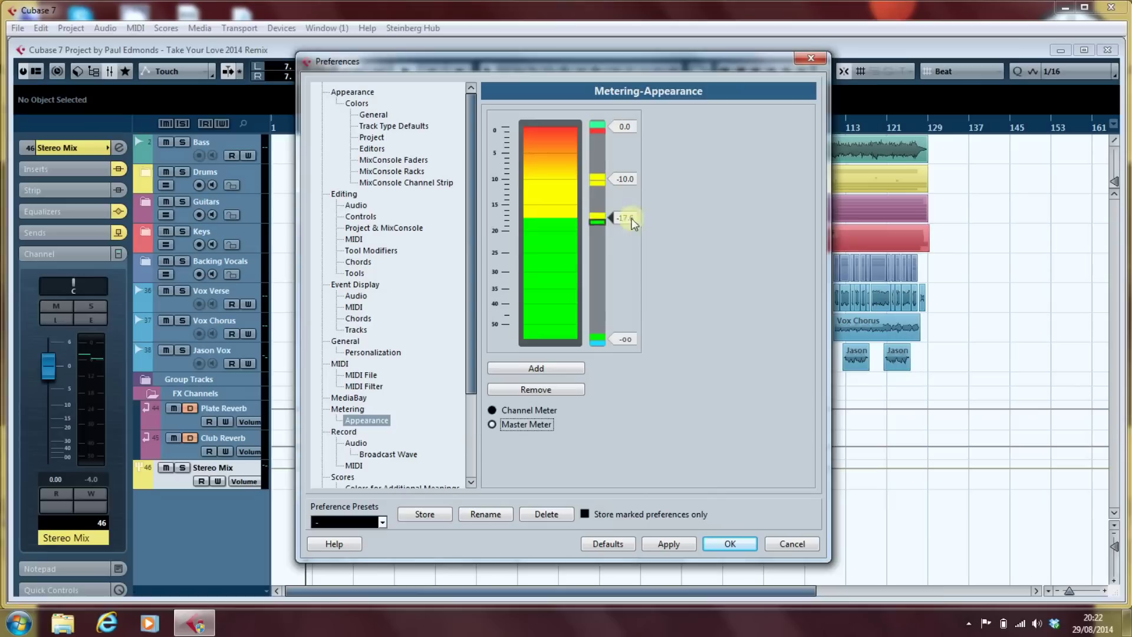
# Step: Refine the -17.6 marker to pure green, again setting red to 0
pyautogui.click(596, 219)
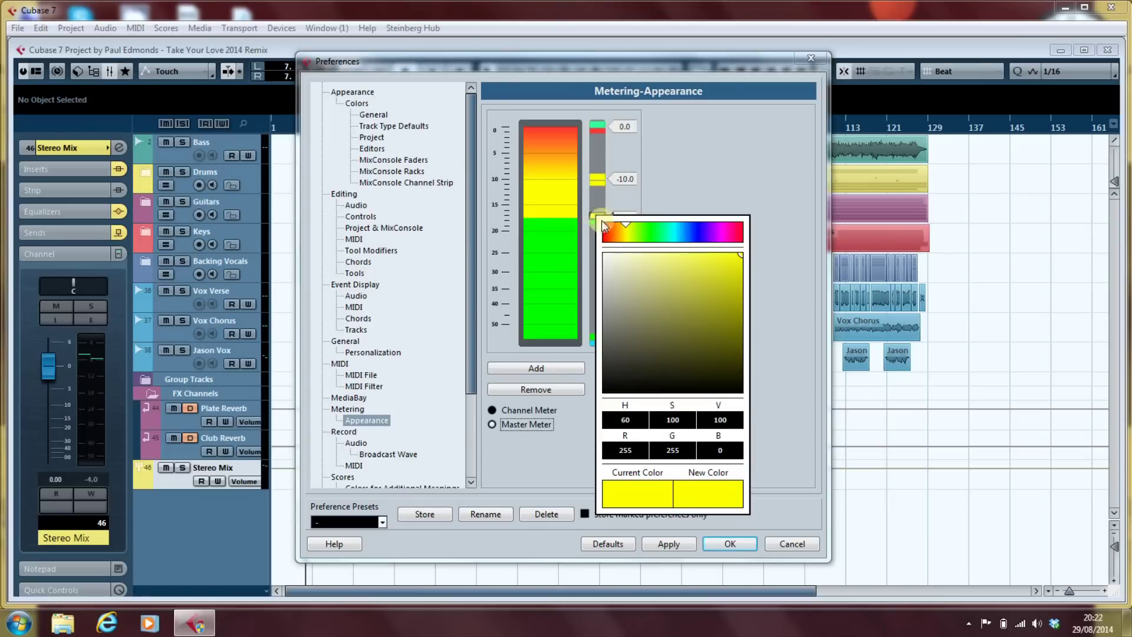
pyautogui.click(638, 225)
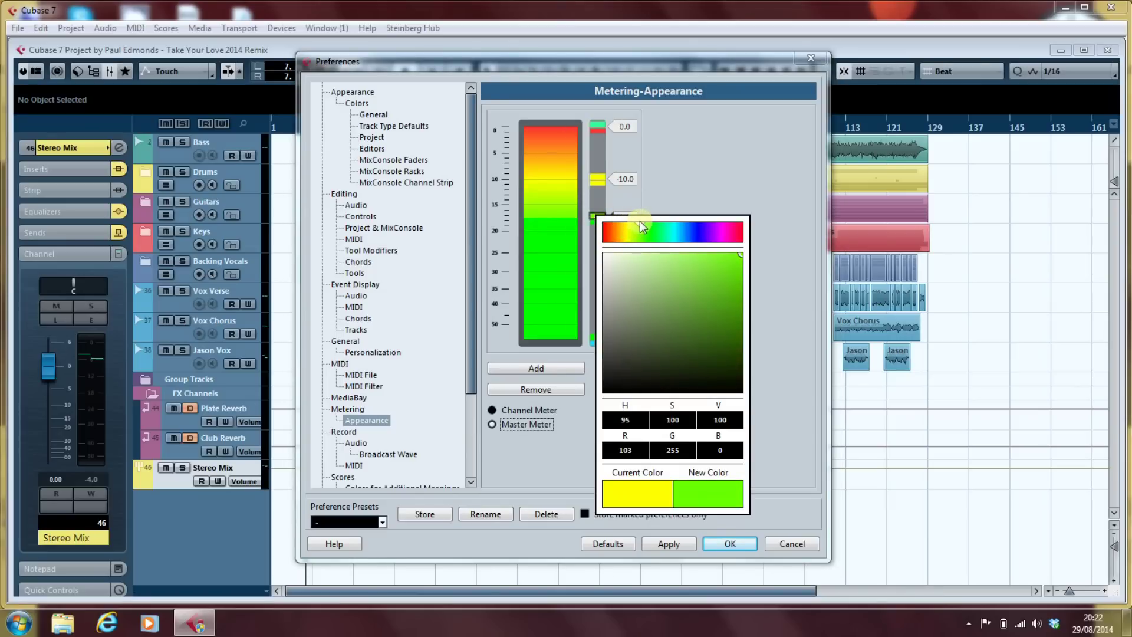
pyautogui.click(641, 225)
pyautogui.click(640, 450)
pyautogui.write('0')
pyautogui.press('Return')
pyautogui.click(793, 217)
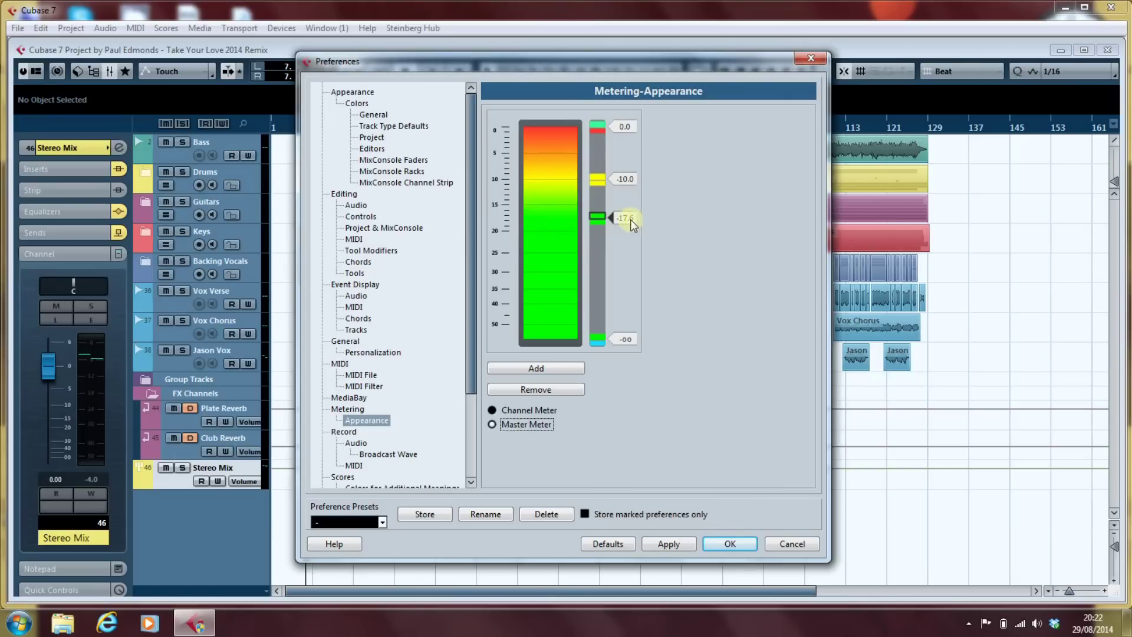
# Step: Lower the green marker to about -15.6 and place yellow markers at -9.1 and -12.2
pyautogui.moveTo(628, 218)
pyautogui.mouseDown()
pyautogui.moveTo(628, 185)
pyautogui.moveTo(628, 207)
pyautogui.mouseUp()
pyautogui.click(628, 222)
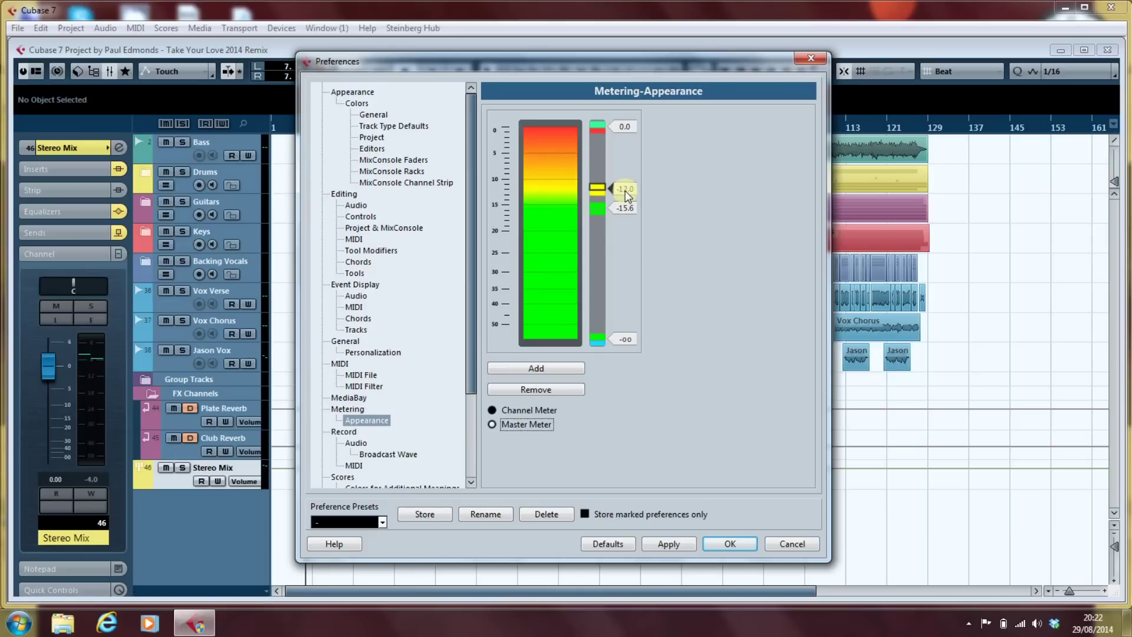
pyautogui.click(577, 362)
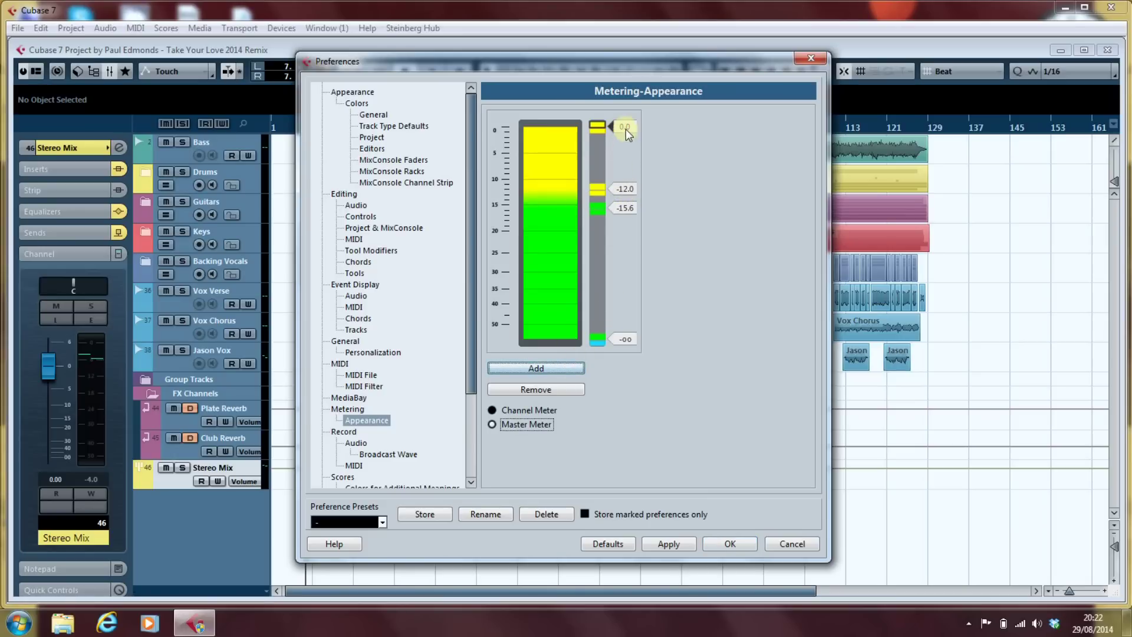
pyautogui.moveTo(625, 129); pyautogui.dragTo(632, 175)
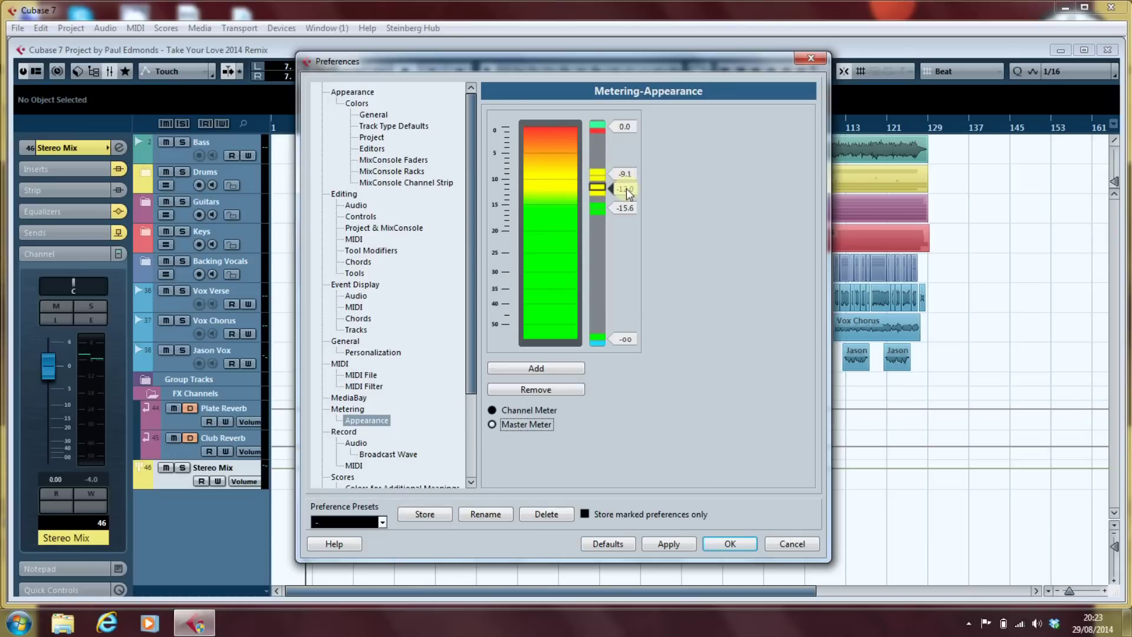
pyautogui.moveTo(625, 189); pyautogui.dragTo(626, 190)
# Step: Check the channel meter colour scale, then return to the master meter scale
pyautogui.click(491, 410)
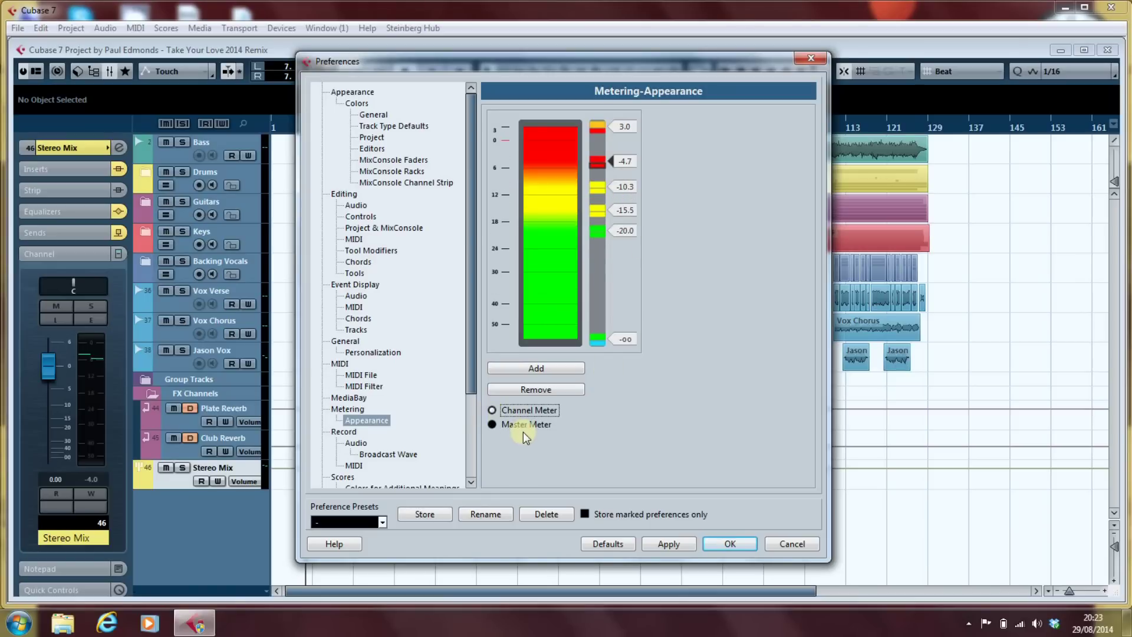
pyautogui.click(492, 424)
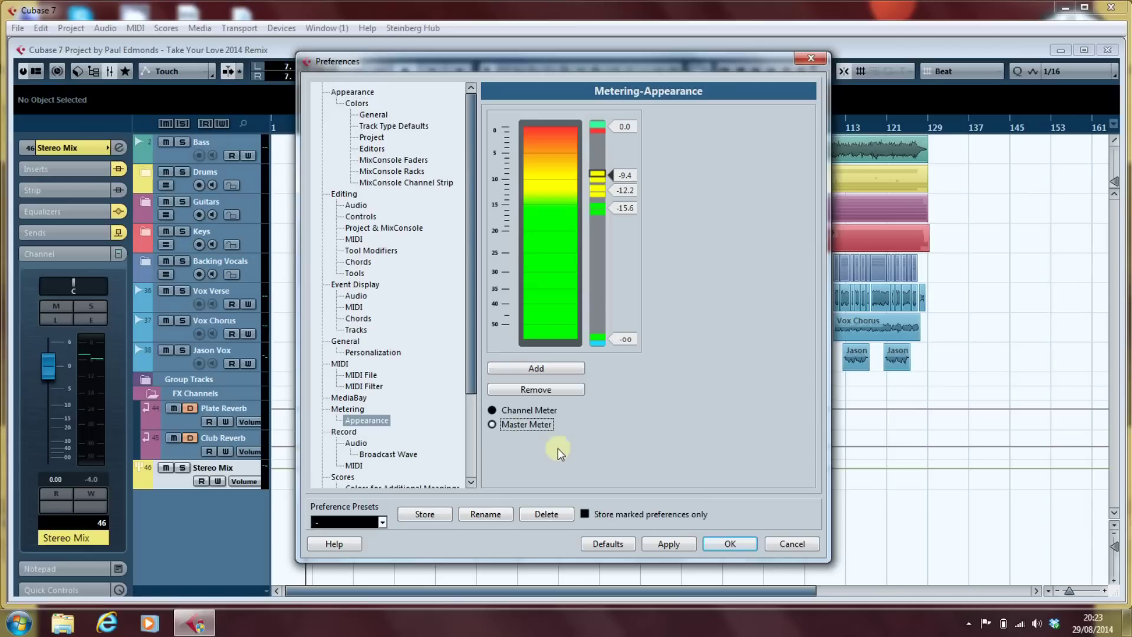
# Step: Close Preferences keeping the green-yellow-red meter colours, then bring up the MixConsole with F3
pyautogui.click(722, 546)
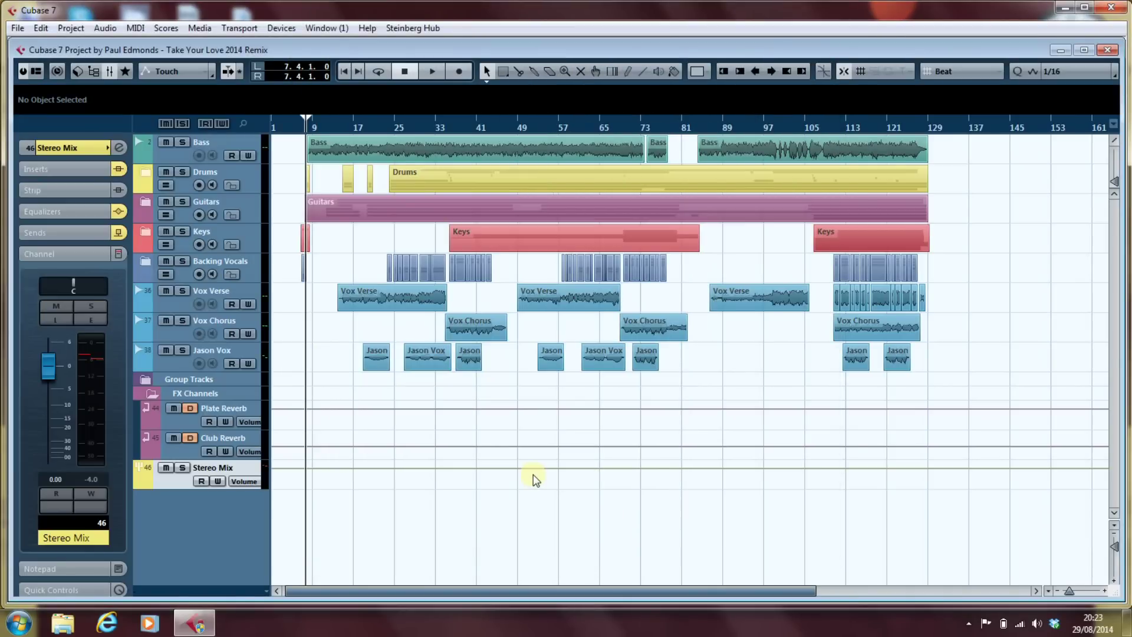
pyautogui.press('F3')
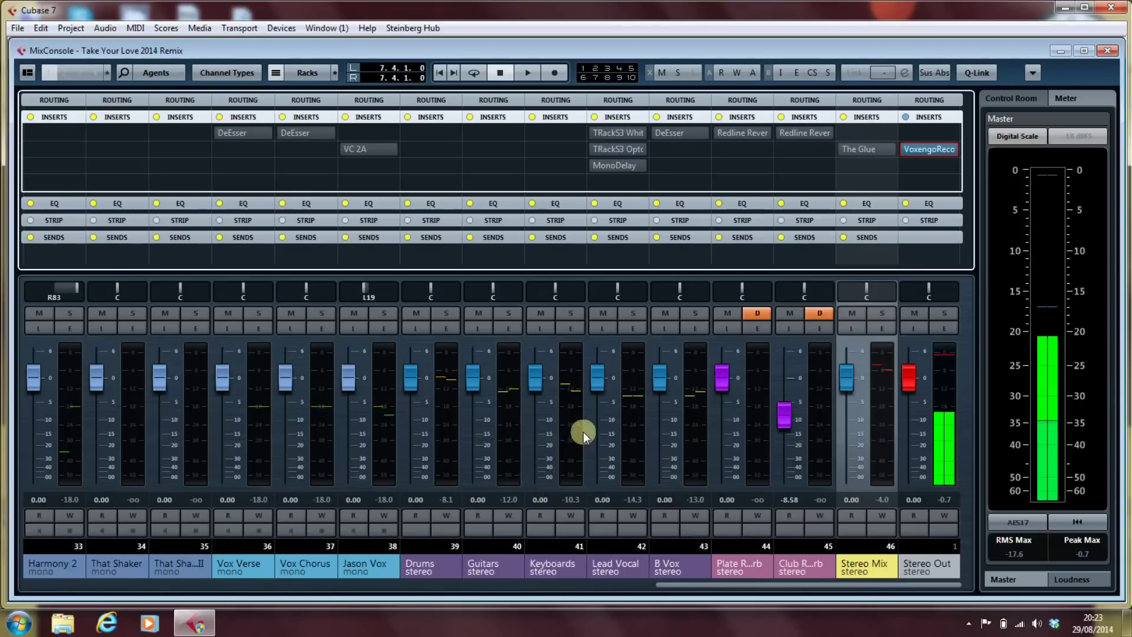